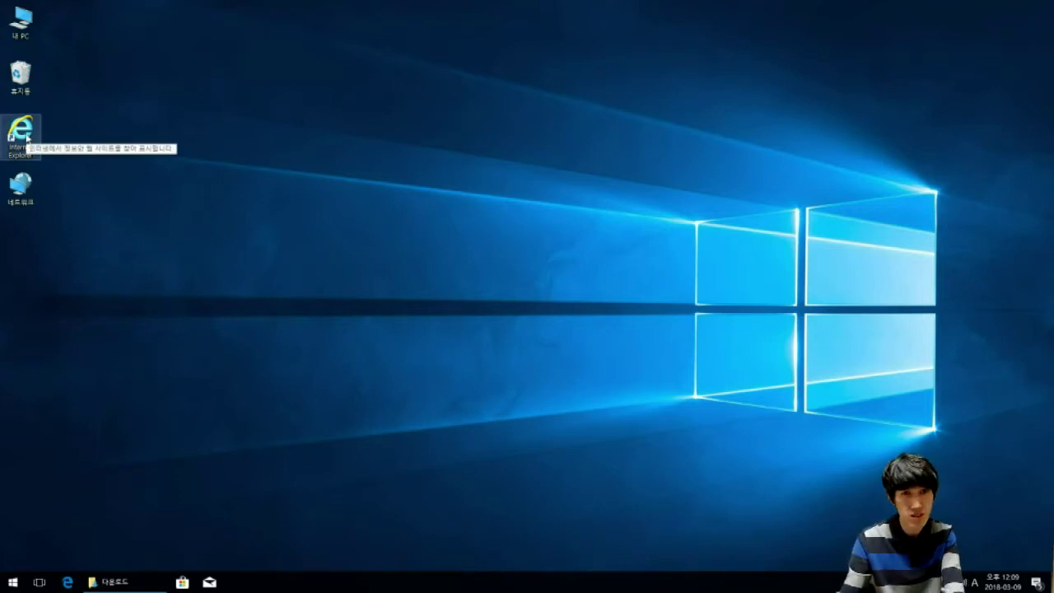
Open Internet Explorer and search Naver for "obs studio".
double_click(28, 138)
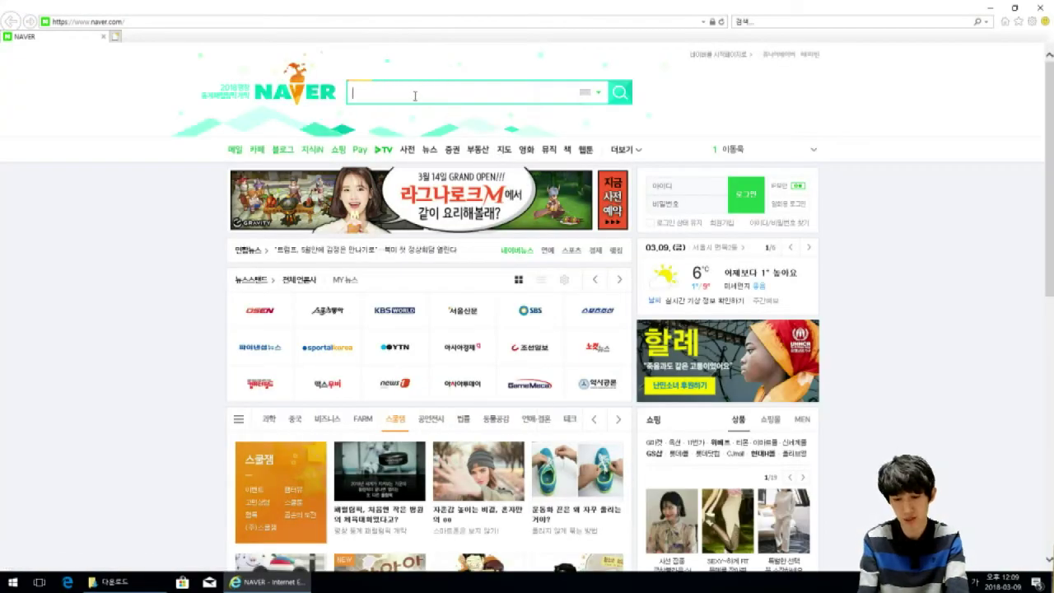
type("o")
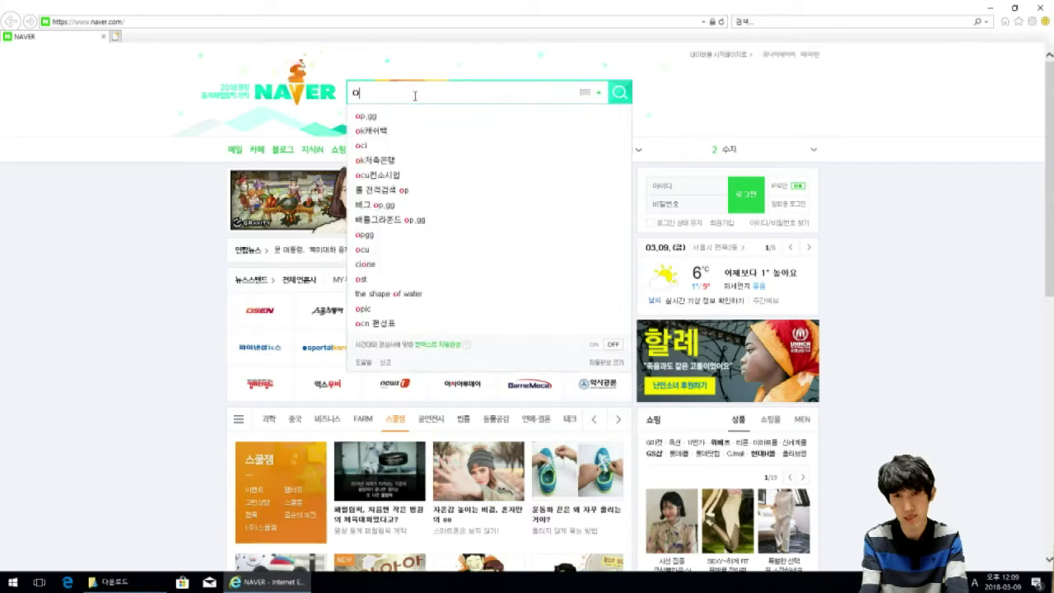
type("bs studio")
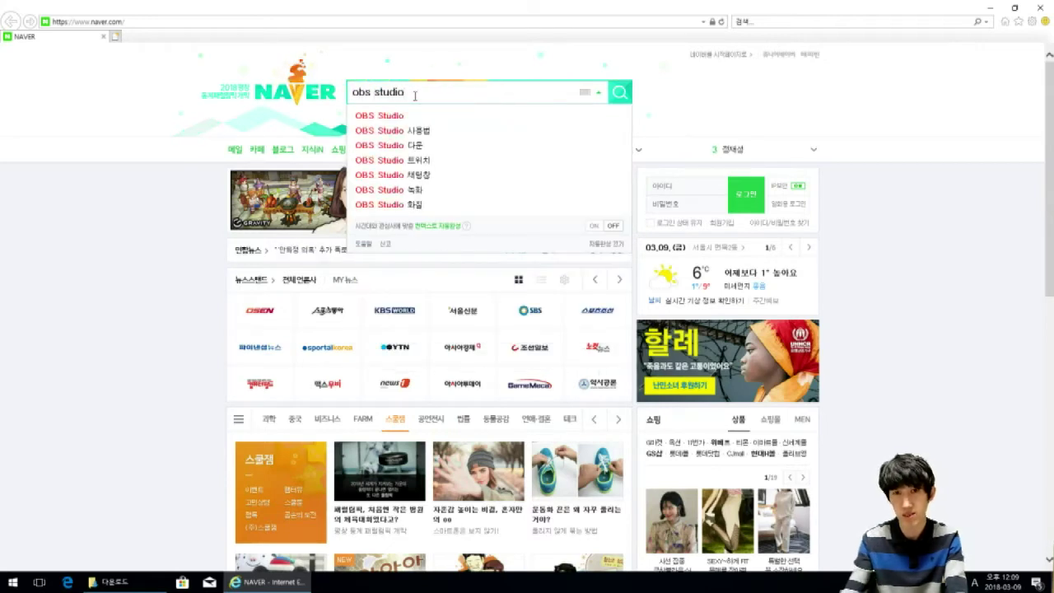
key("Return")
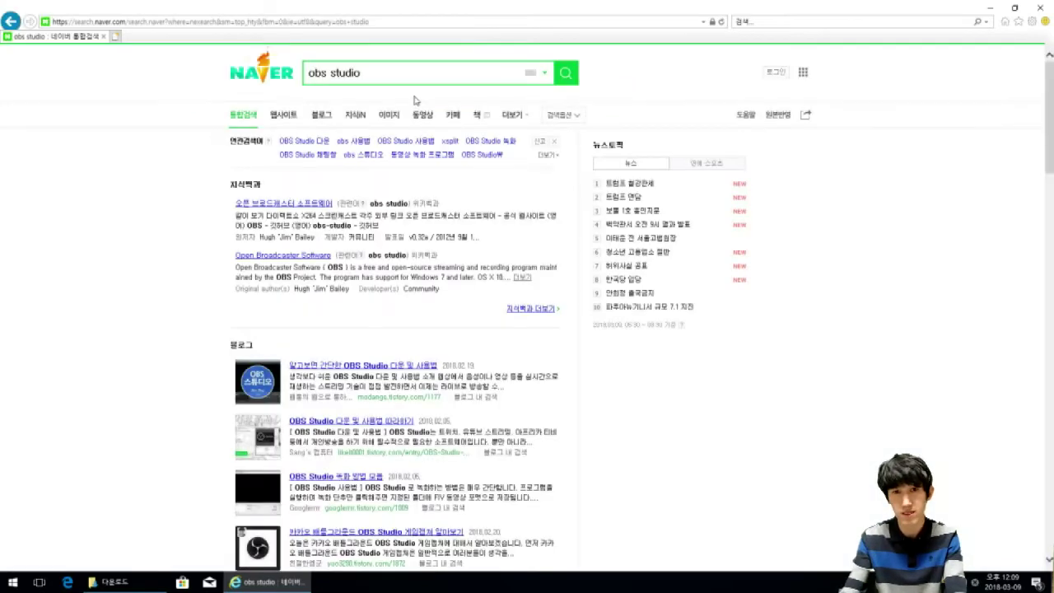
Open the Open Broadcaster Software download page from the search results and try the Windows installer download, dismissing its download prompt.
scroll(224, 290, "down", 5)
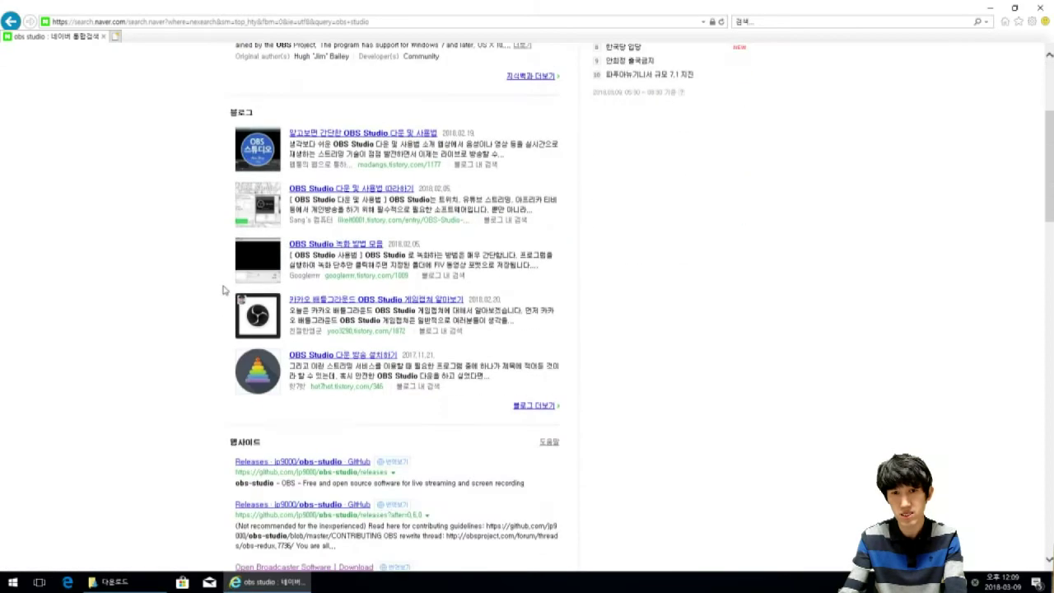
left_click_drag(223, 282, 513, 462)
left_click(454, 468)
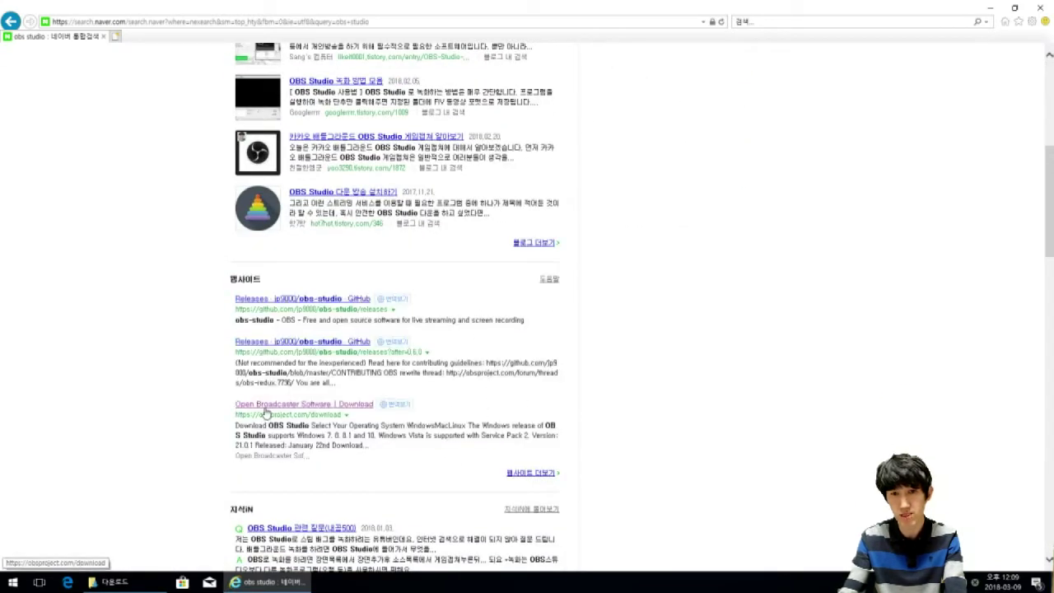
left_click(353, 406)
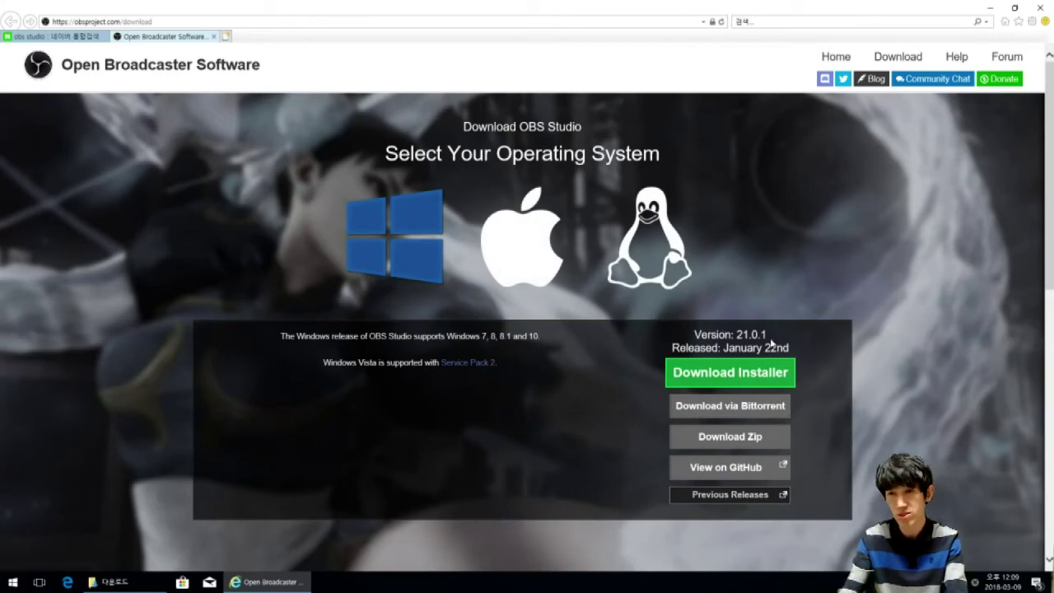
left_click(715, 381)
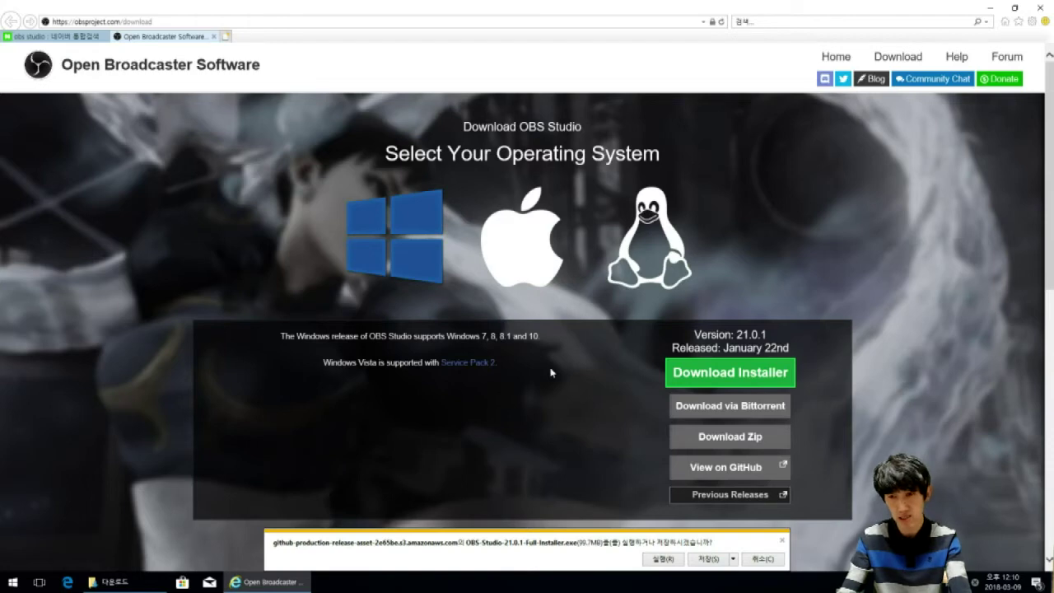
left_click(763, 559)
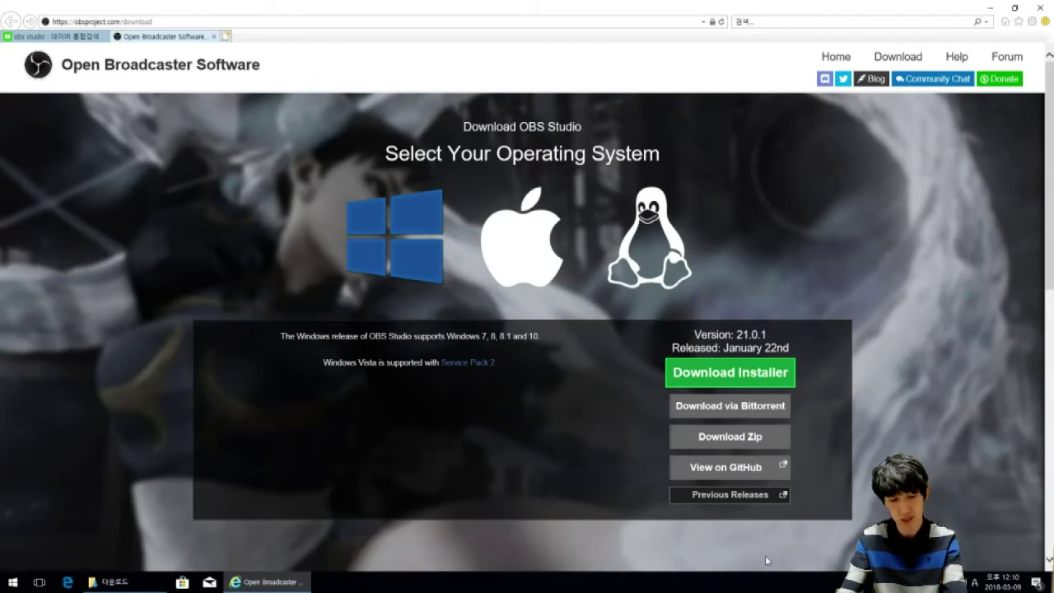
Switch to the Downloads folder in File Explorer and run OBS-Studio-21.0.1-Full-Installer.
key("super+Tab")
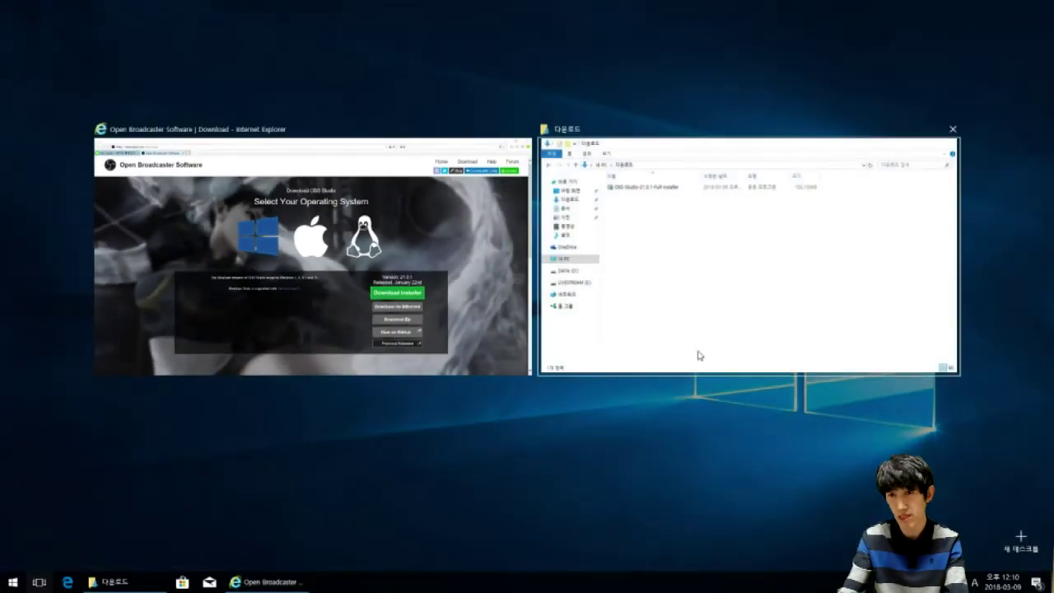
left_click(697, 353)
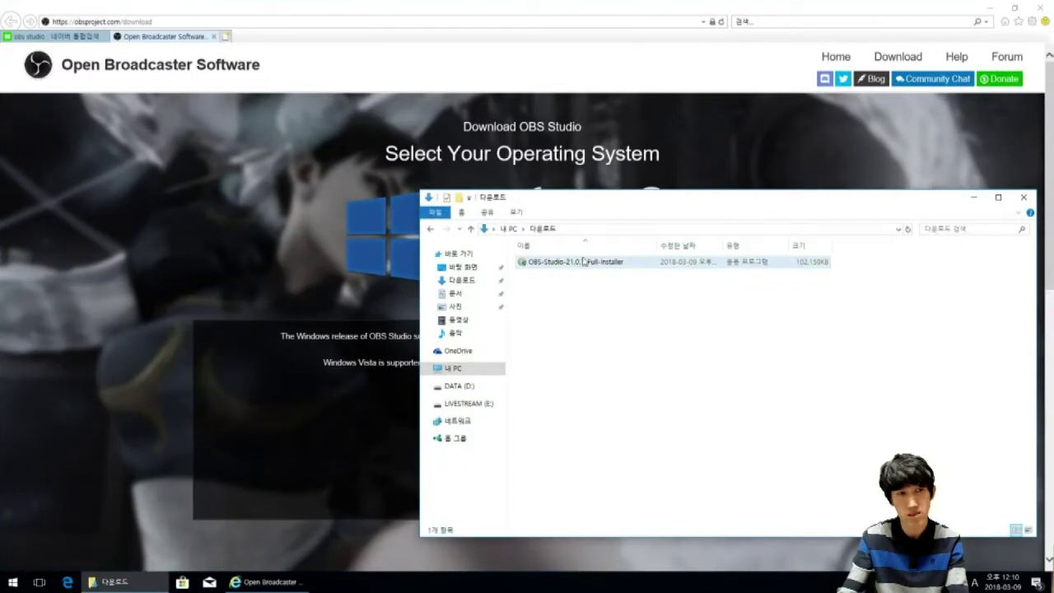
left_click(569, 268)
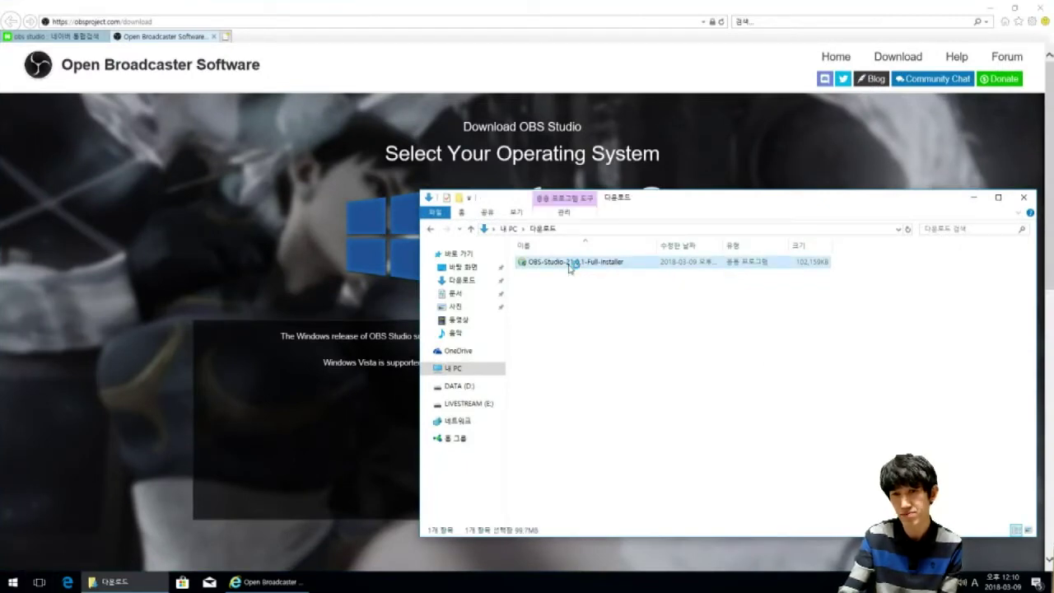
double_click(568, 267)
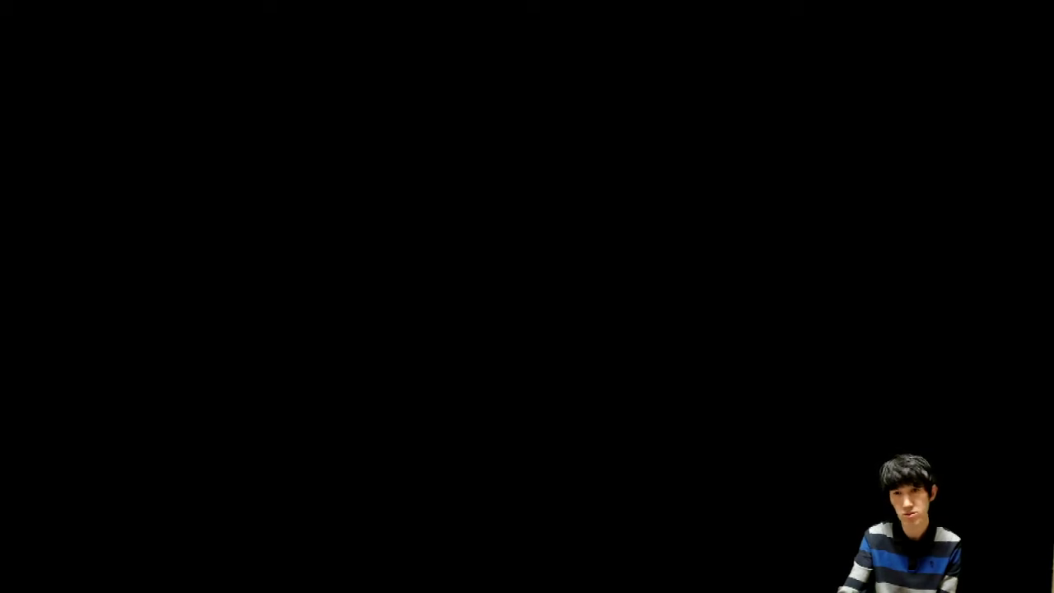
left_click(483, 369)
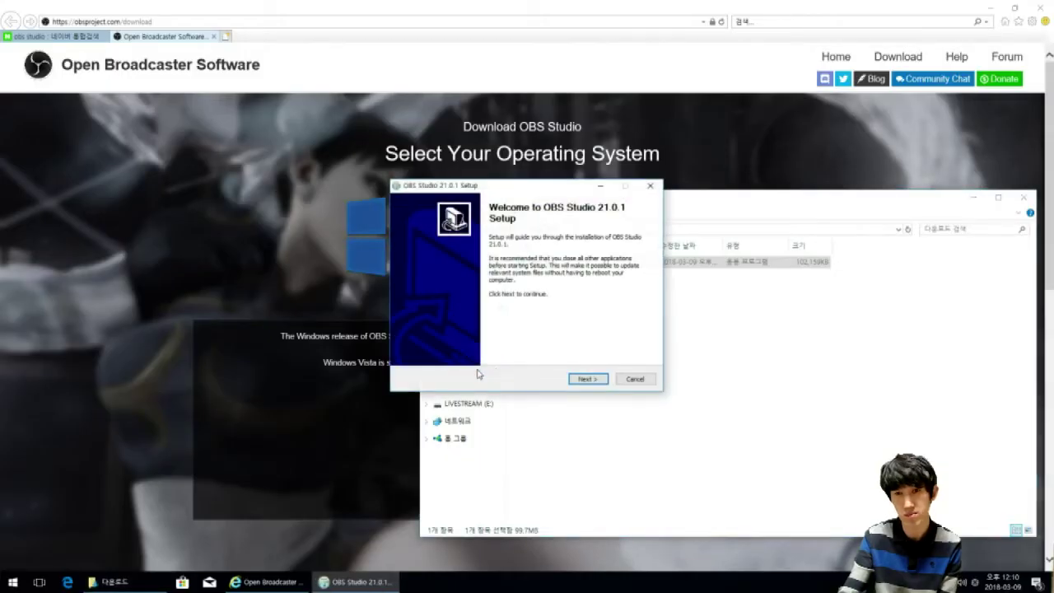
Install OBS Studio 21.0.1 with the default folder and components, and launch it on finishing setup.
left_click(590, 380)
left_click(590, 380)
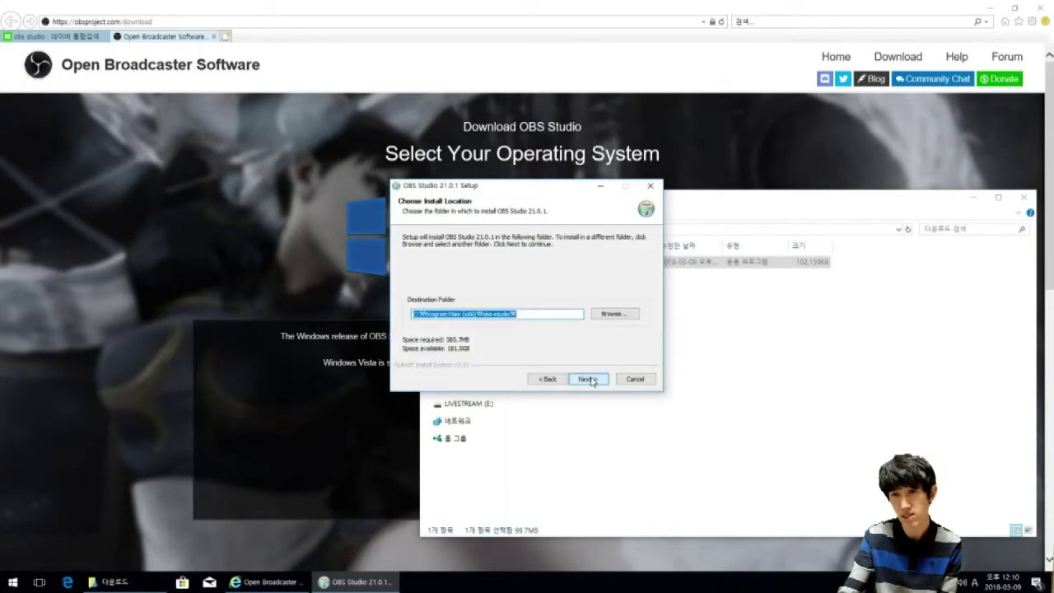
left_click(589, 380)
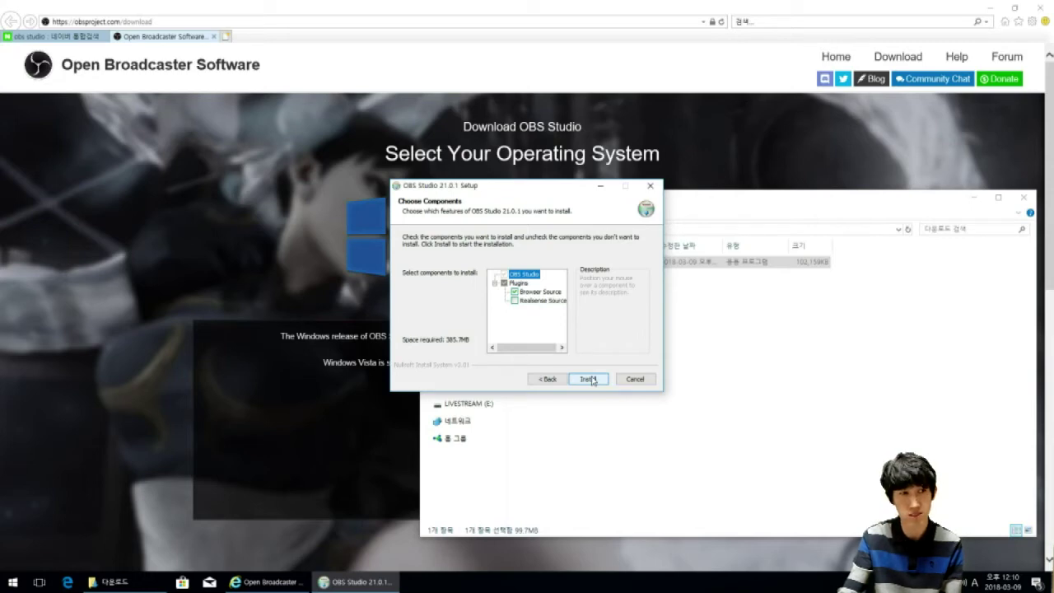
left_click(591, 380)
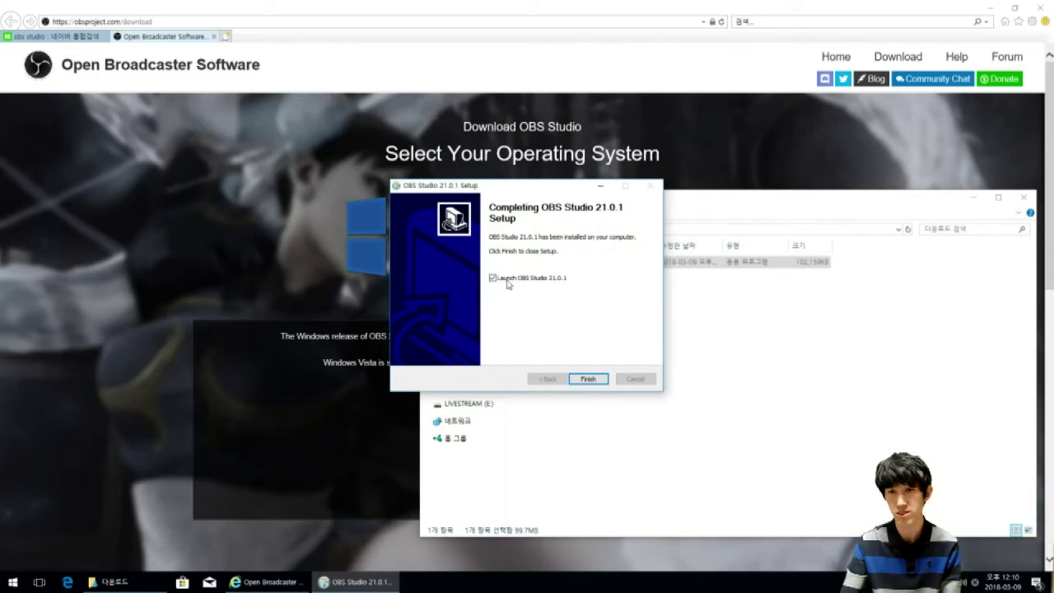
left_click(589, 379)
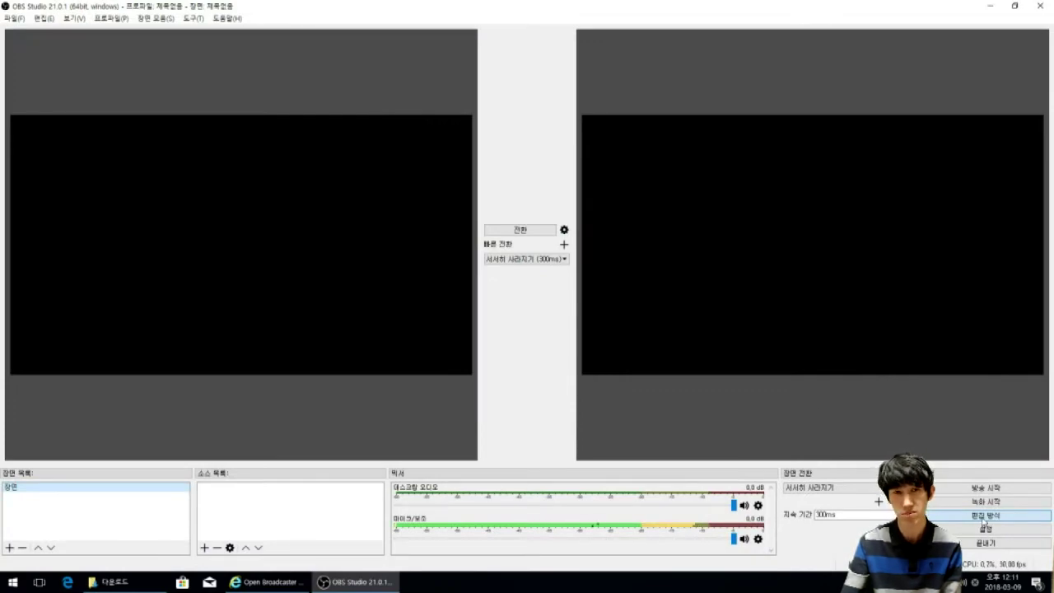
Turn off Studio Mode (편집 방식) for a single preview and open the program settings (설정).
left_click(984, 520)
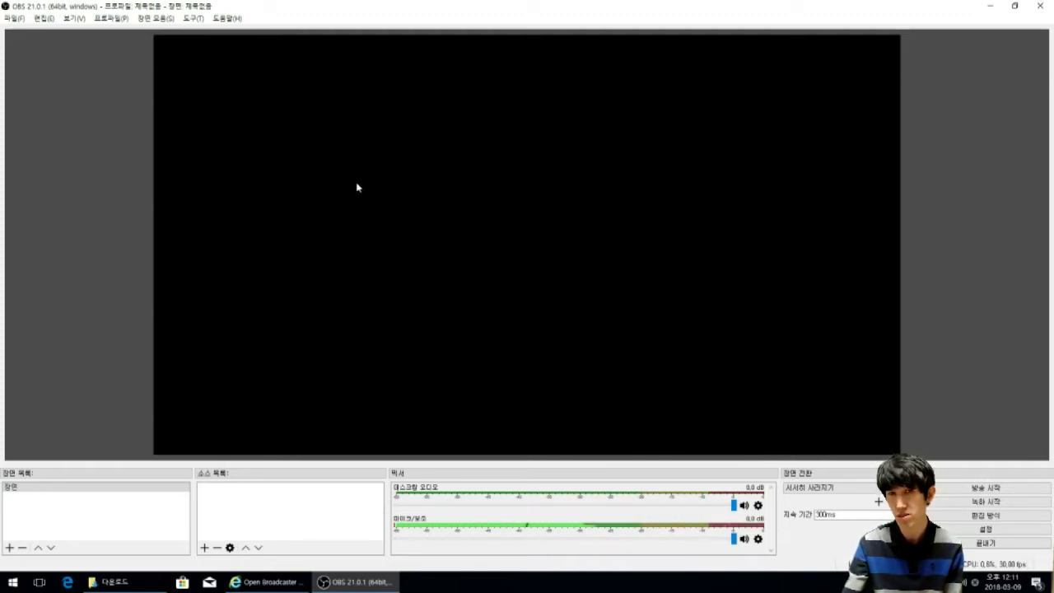
left_click(15, 19)
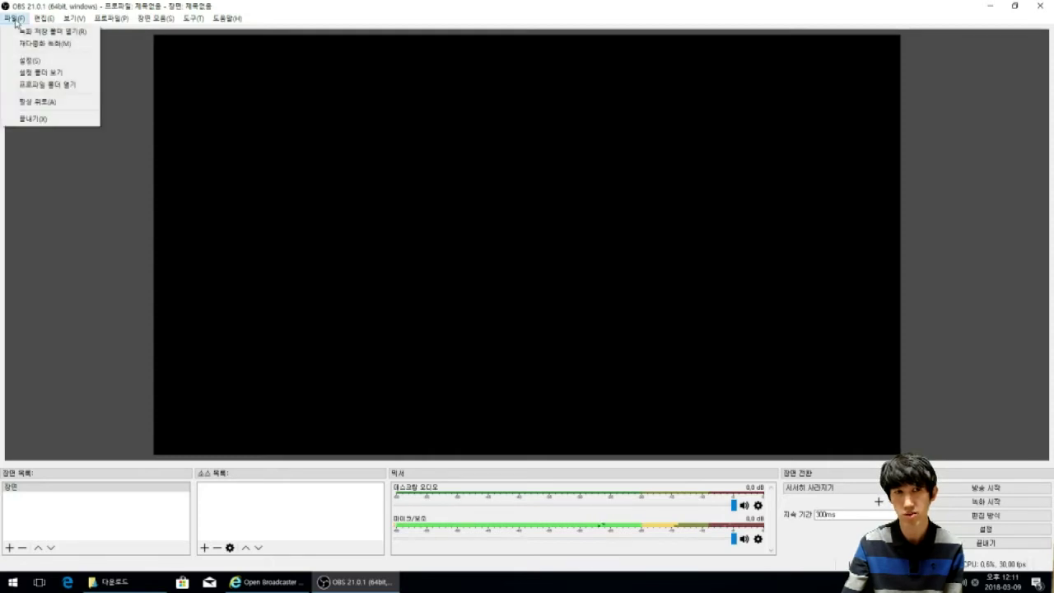
left_click(31, 71)
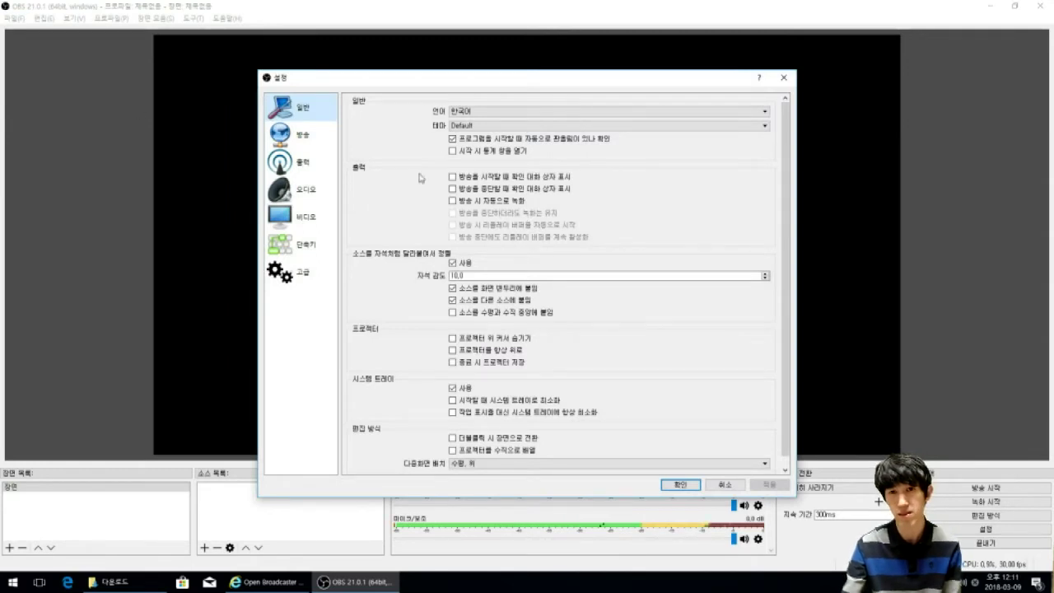
Review the stream, output, audio and video settings, including the list of selectable output resolutions.
left_click(315, 140)
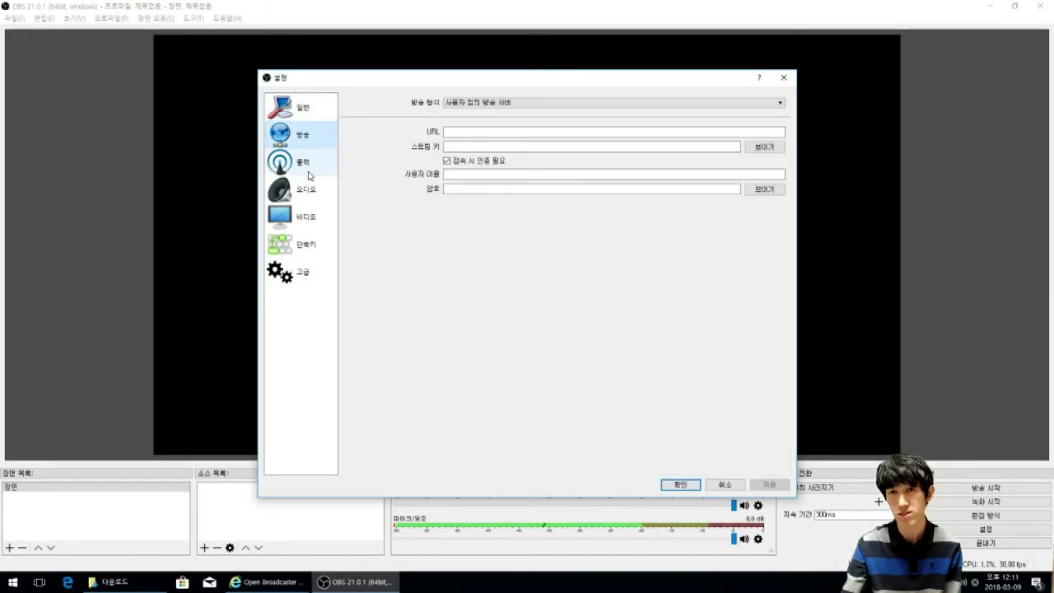
left_click(310, 169)
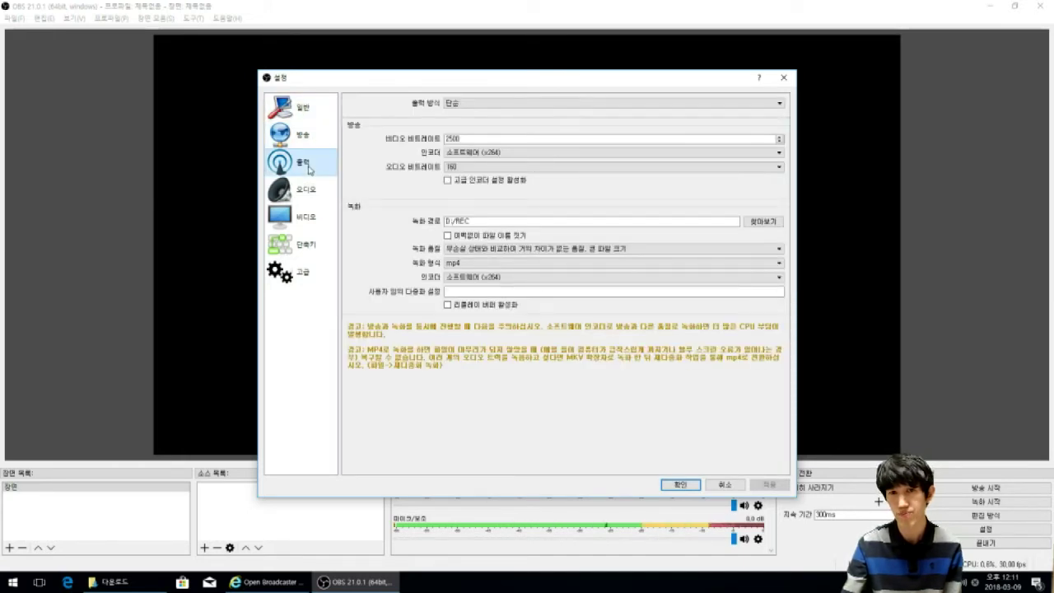
left_click(305, 199)
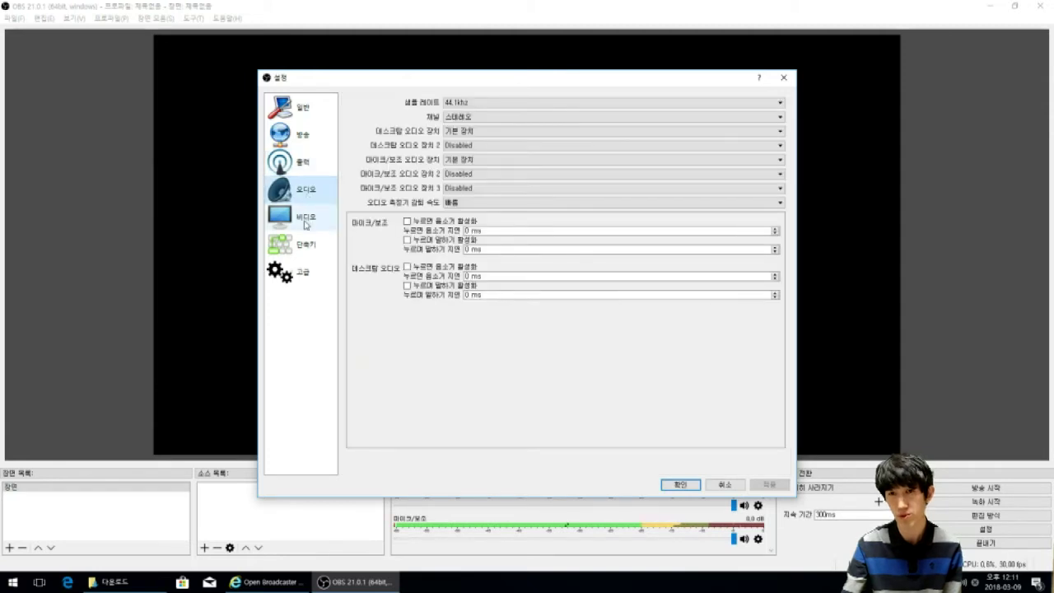
left_click(306, 220)
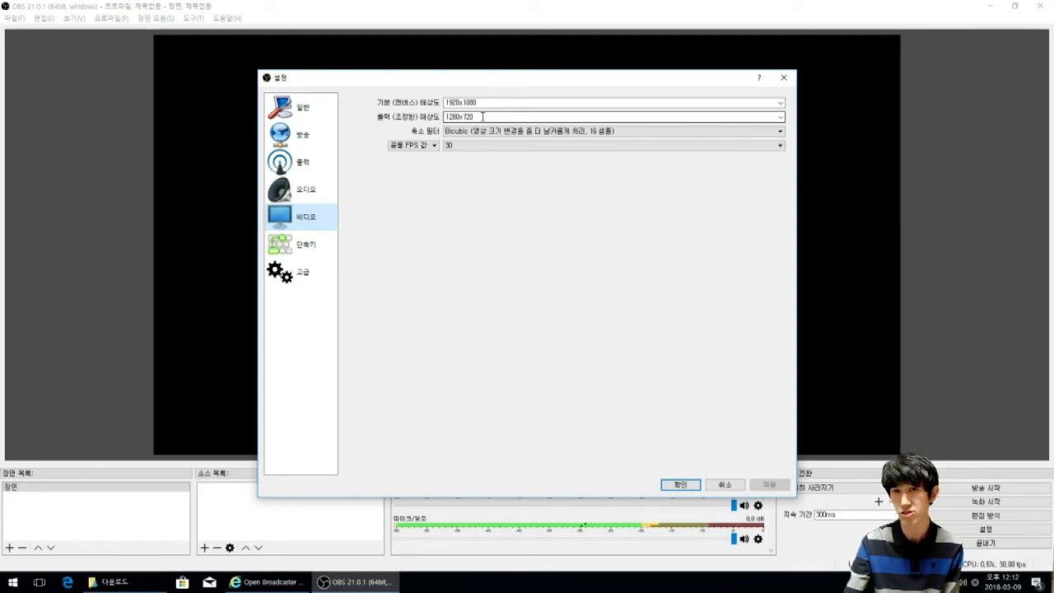
left_click(780, 117)
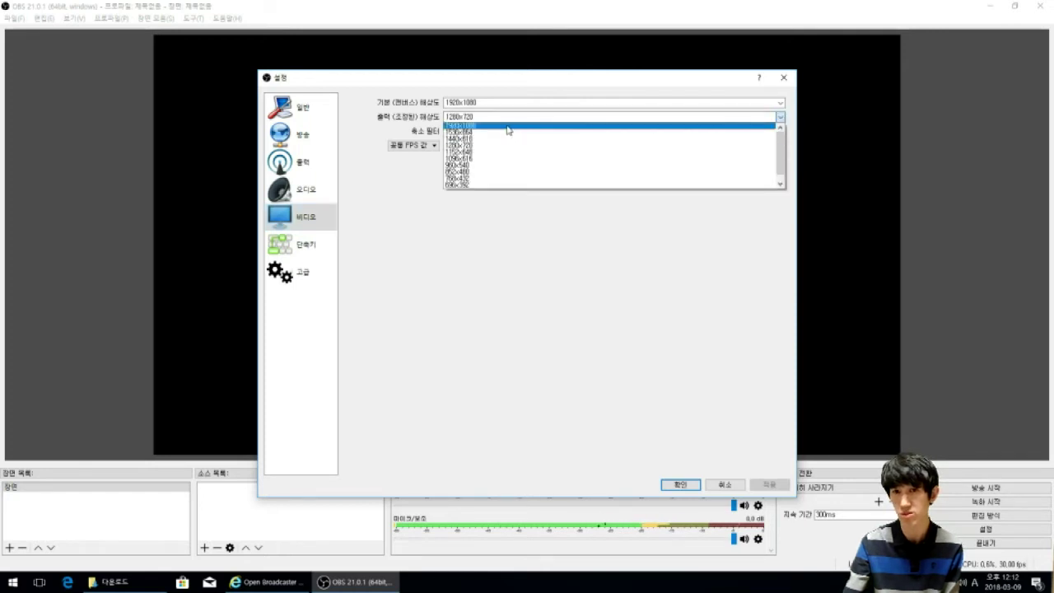
left_click(413, 271)
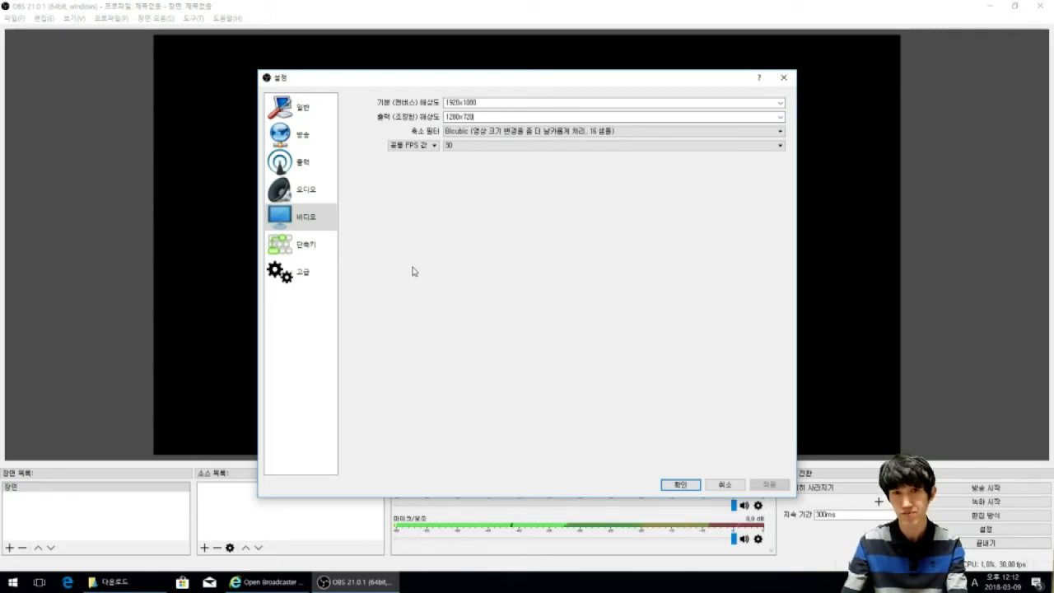
Set the stream type to streaming service (방송 서비스) with YouTube / YouTube Gaming and the Primary YouTube ingest server.
left_click(302, 138)
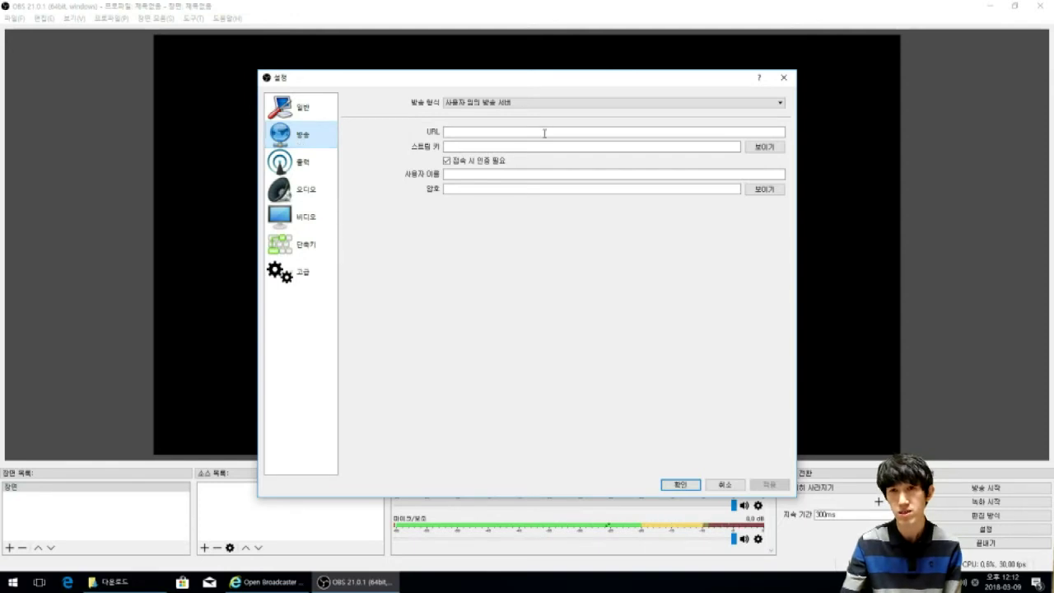
left_click(496, 105)
left_click(493, 112)
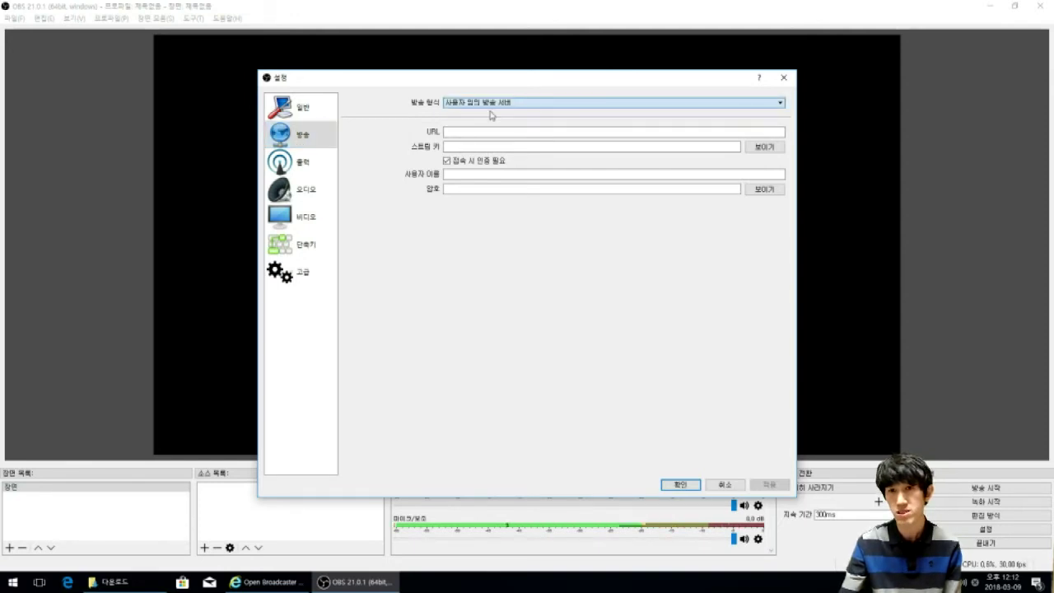
left_click(483, 132)
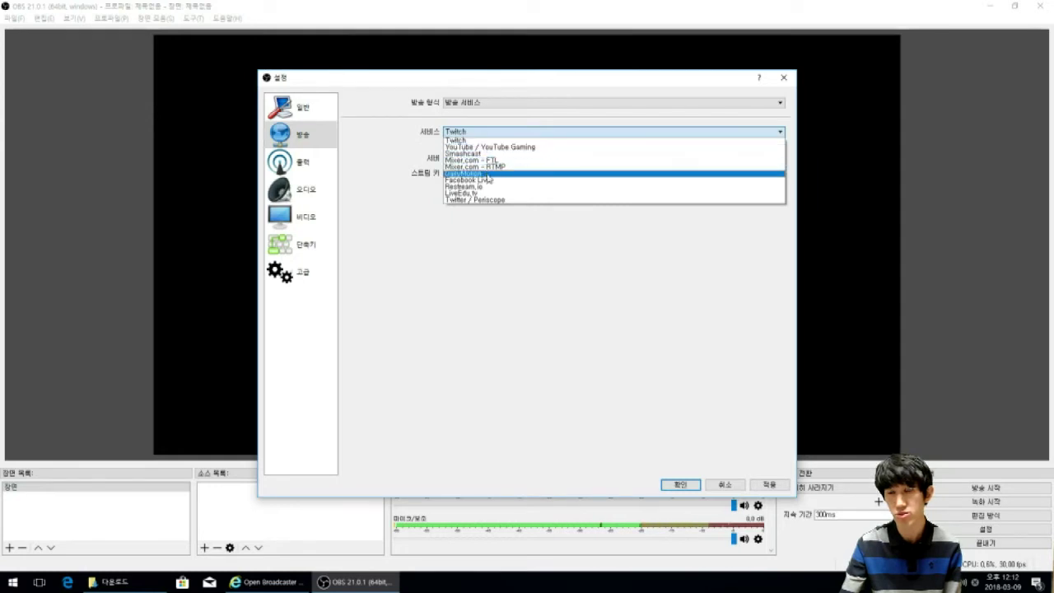
left_click(491, 148)
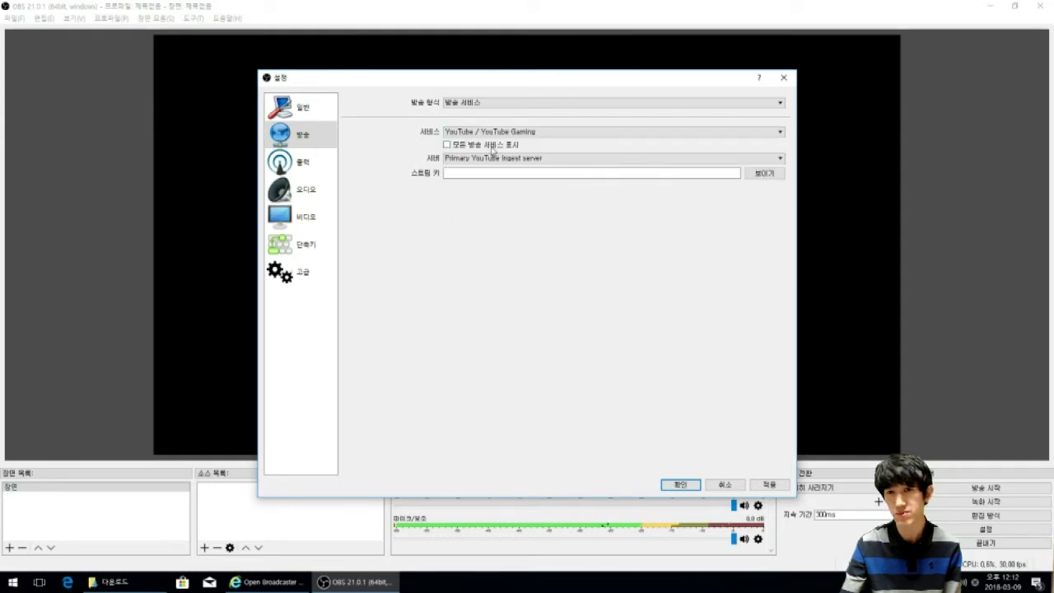
left_click(550, 162)
left_click(533, 185)
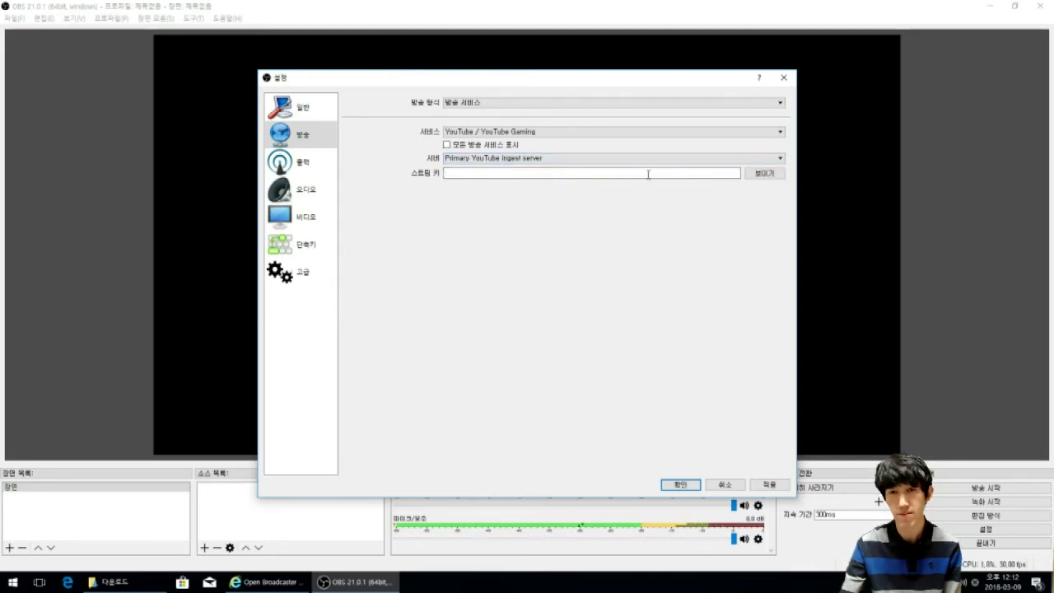
Set the stream type to custom streaming server (사용자 임의 방송 서버) and go through its URL and stream key fields.
left_click(487, 105)
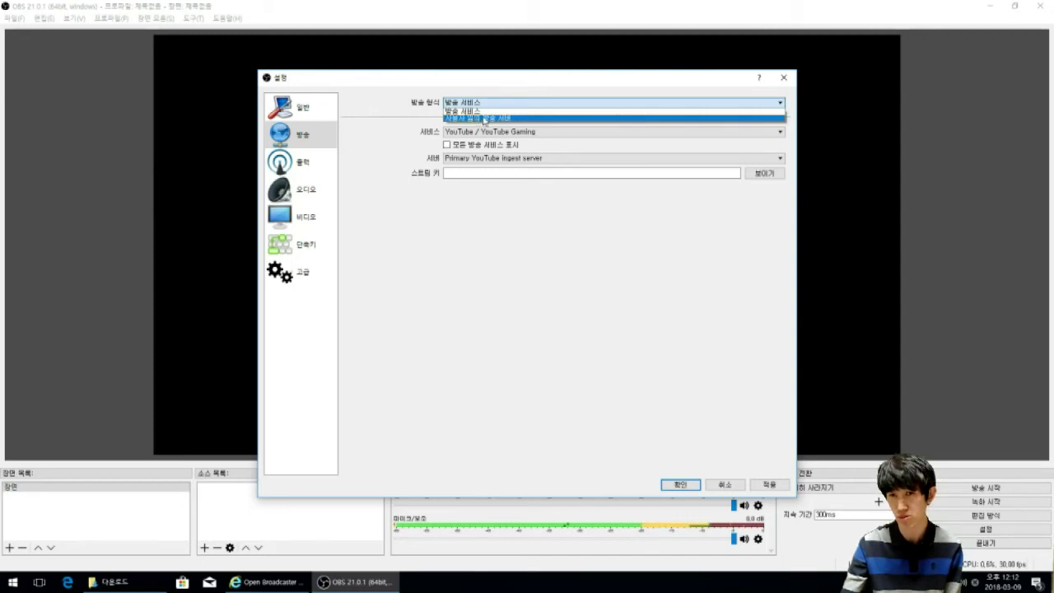
left_click(482, 118)
left_click(464, 131)
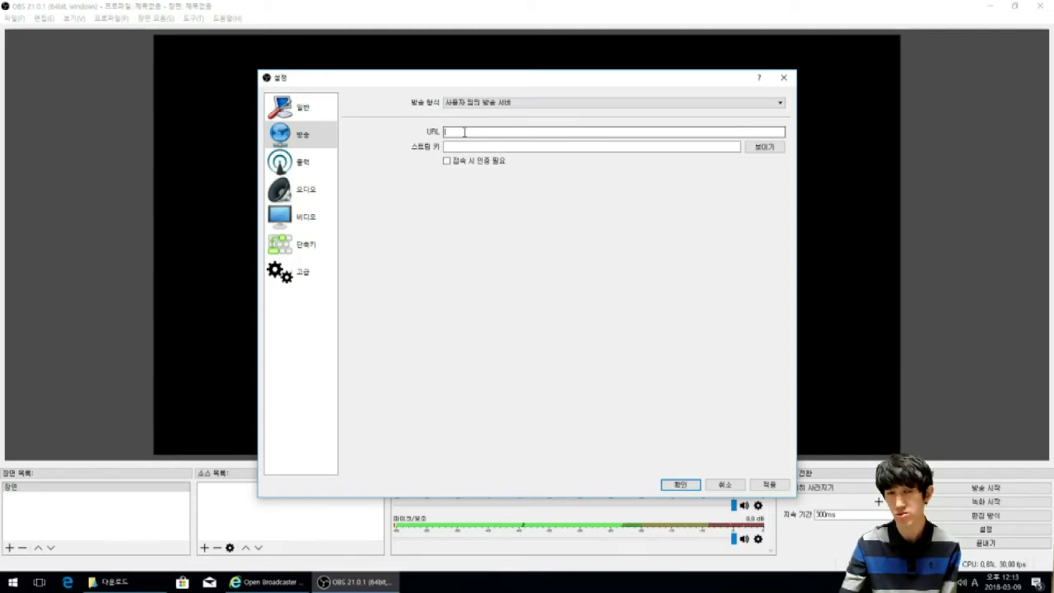
left_click(456, 146)
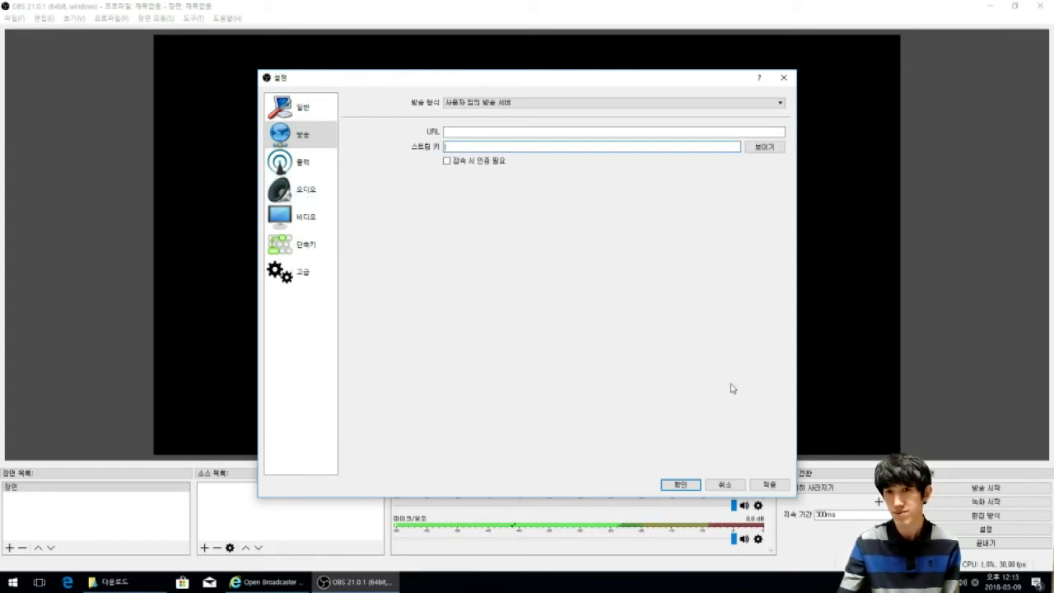
Close the settings without saving and add a new video capture device source (비디오 캡쳐 장치) to the scene.
left_click(725, 485)
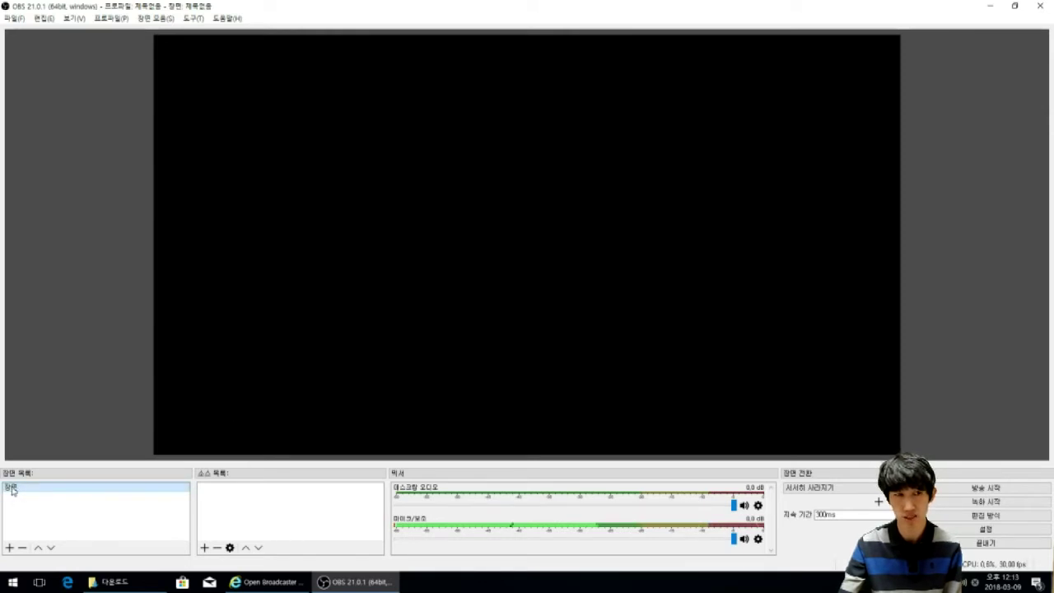
left_click(204, 548)
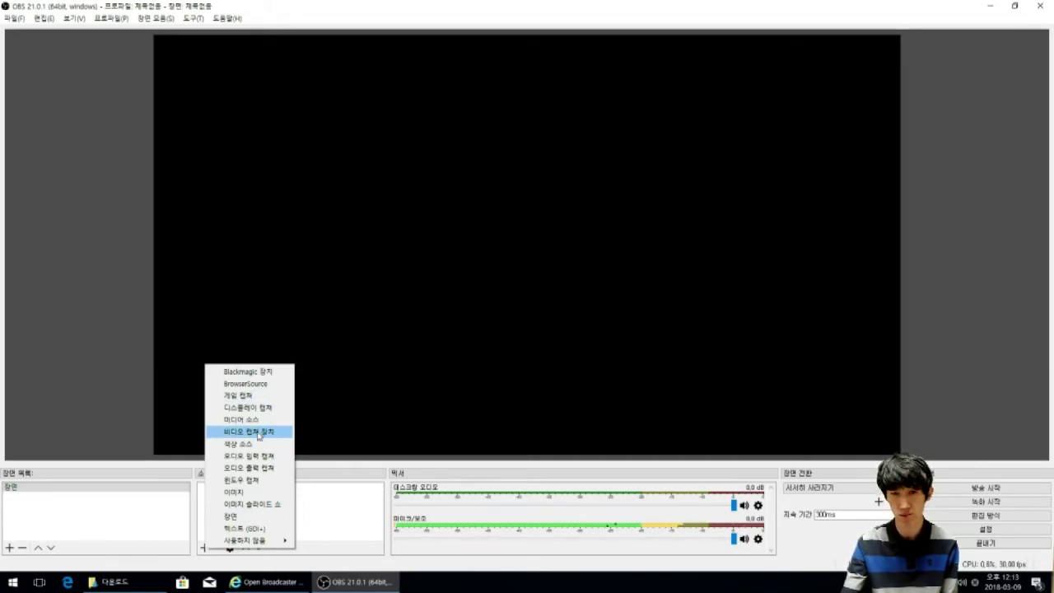
left_click(258, 433)
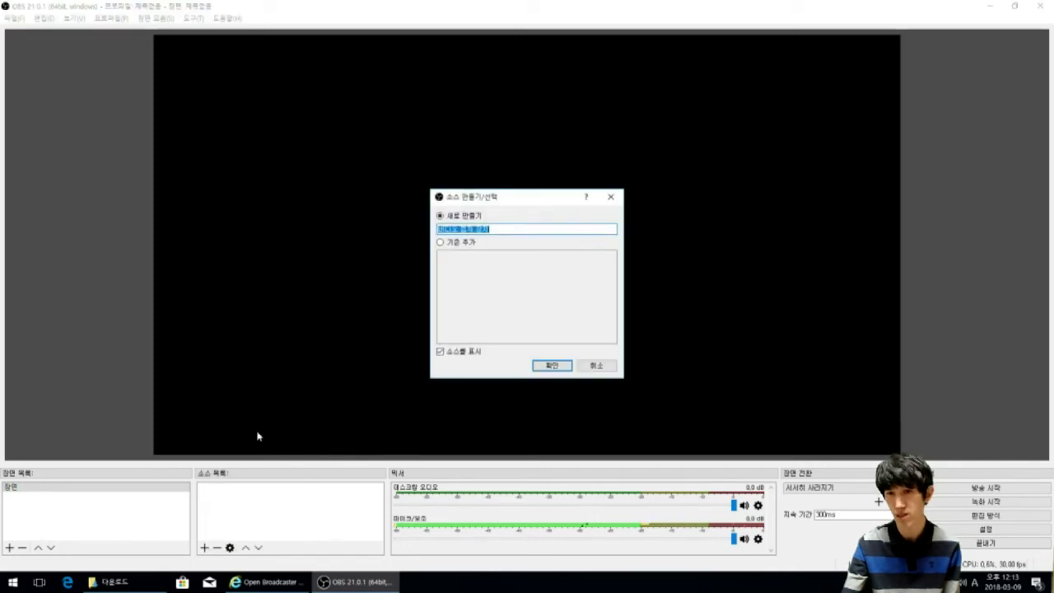
type("S1")
left_click(548, 365)
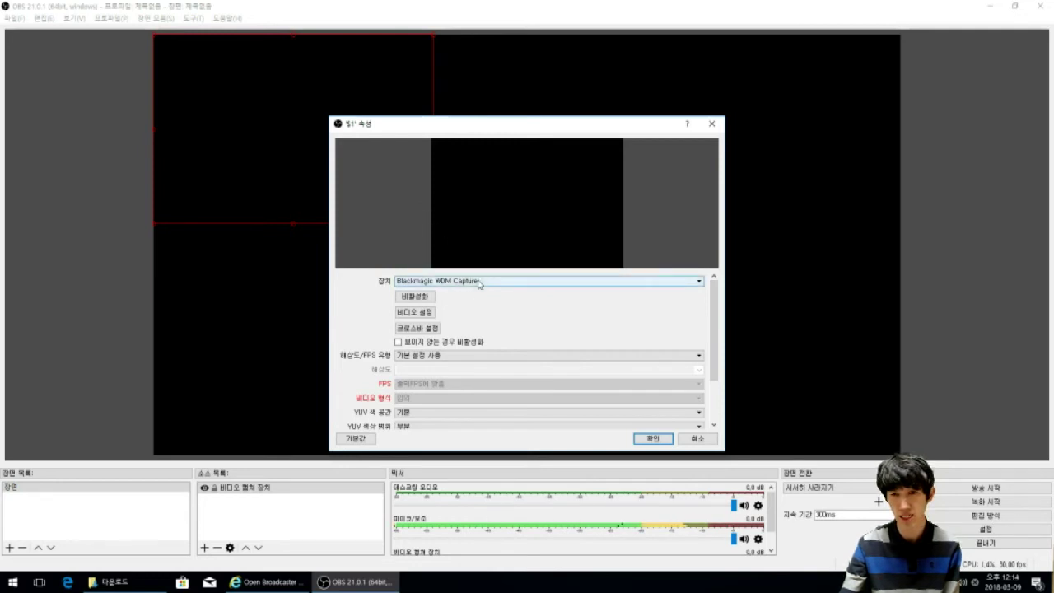
Set the capture device to C922 Pro Stream Webcam, accept the properties and slightly enlarge the webcam picture on the canvas.
left_click(527, 285)
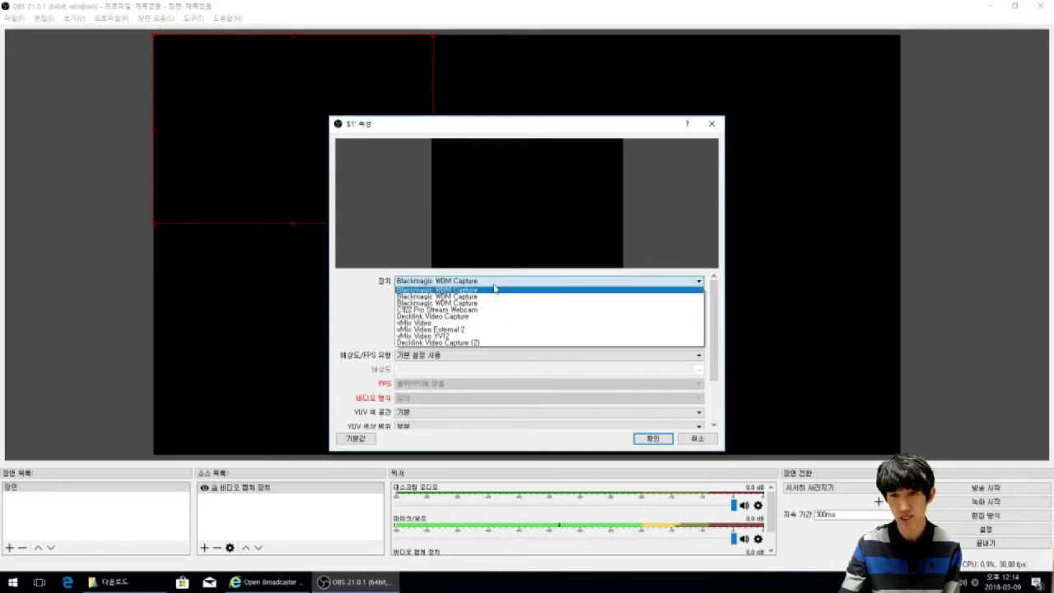
left_click(456, 310)
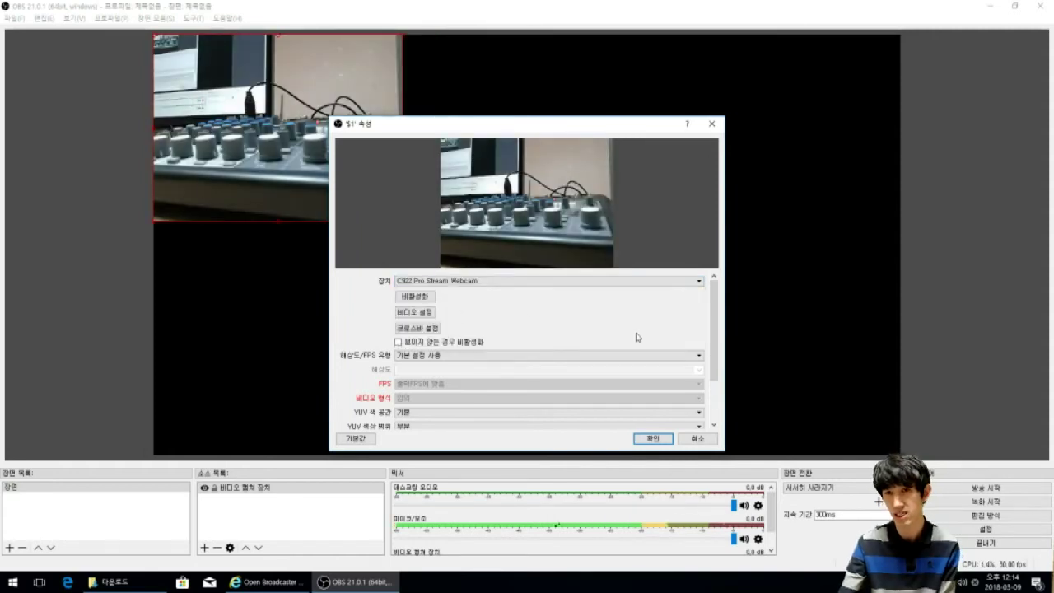
left_click_drag(543, 130, 702, 176)
left_click(811, 485)
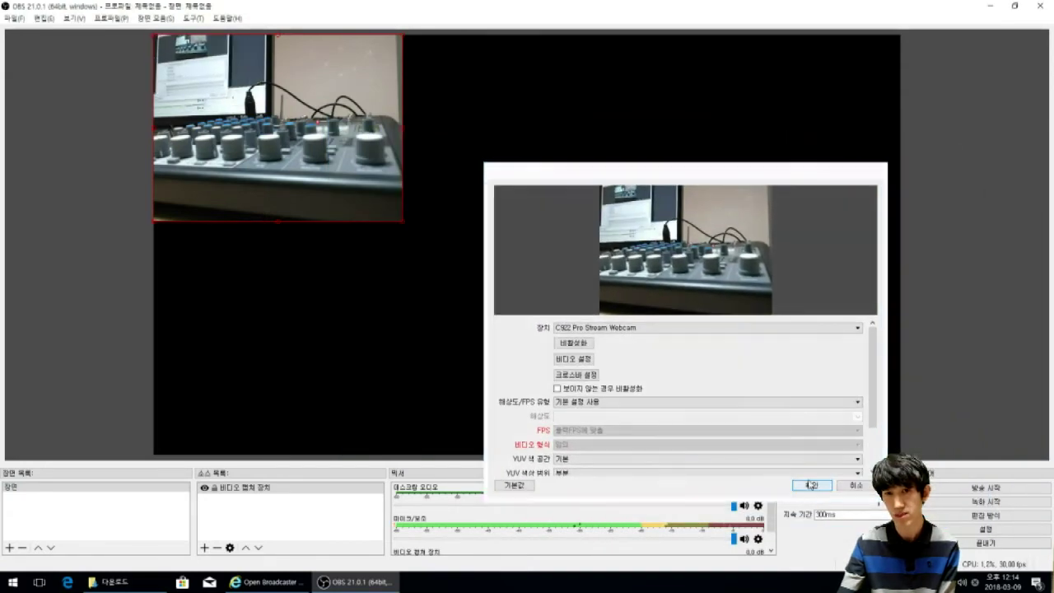
left_click_drag(403, 225, 407, 247)
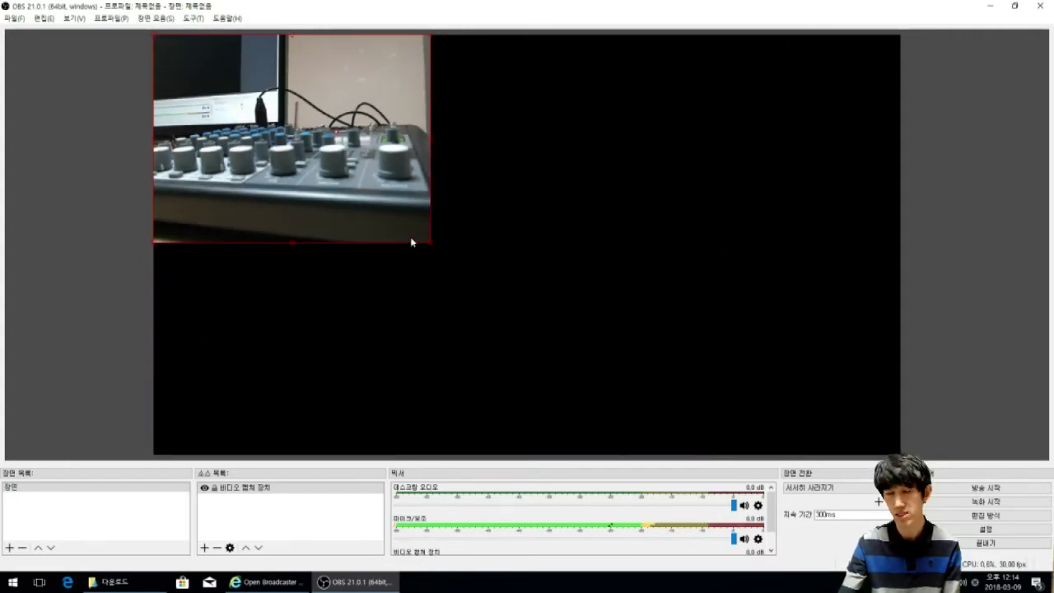
Set the webcam source's resolution/FPS type to custom (사용자 정의) with a resolution of 1920x1080.
right_click(365, 190)
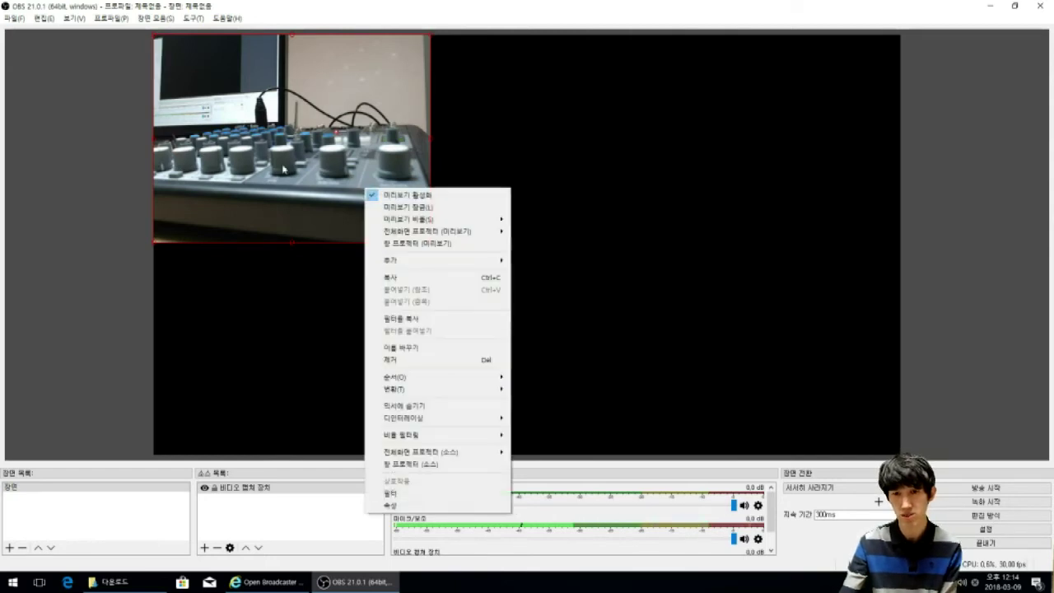
left_click(402, 505)
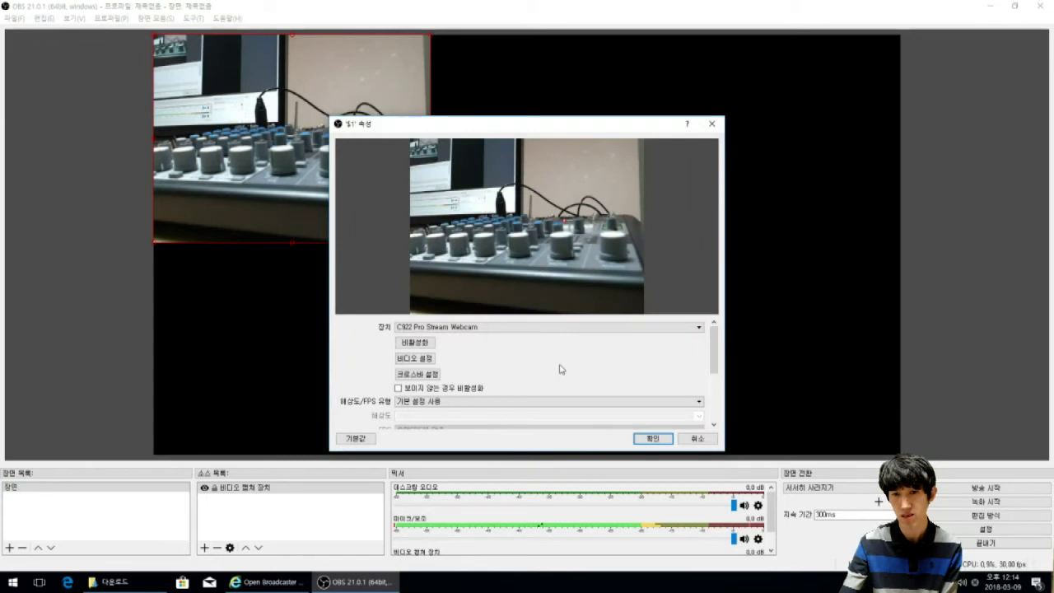
scroll(560, 370, "down", 1)
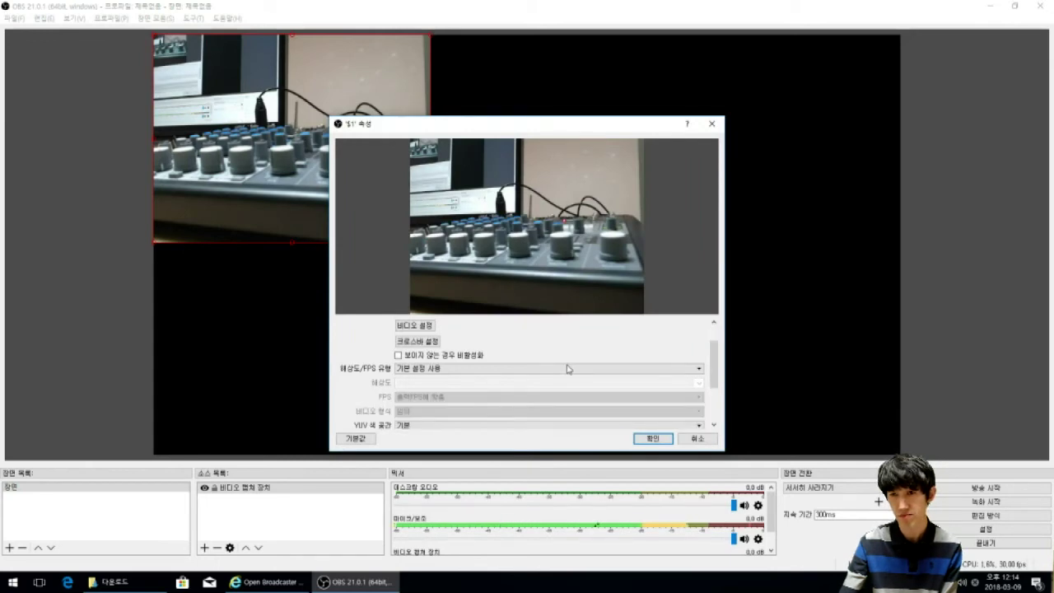
mouse_move(714, 367)
left_mouse_down()
mouse_move(715, 337)
mouse_move(716, 399)
mouse_move(719, 344)
mouse_move(718, 387)
mouse_move(715, 355)
mouse_move(700, 376)
left_mouse_up()
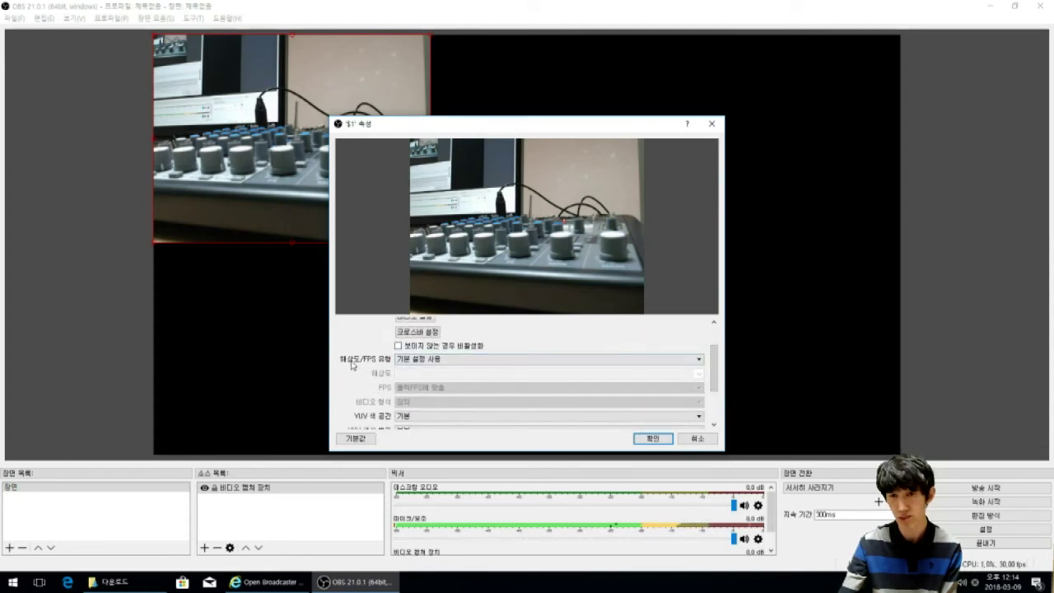
left_click(439, 360)
left_click(438, 375)
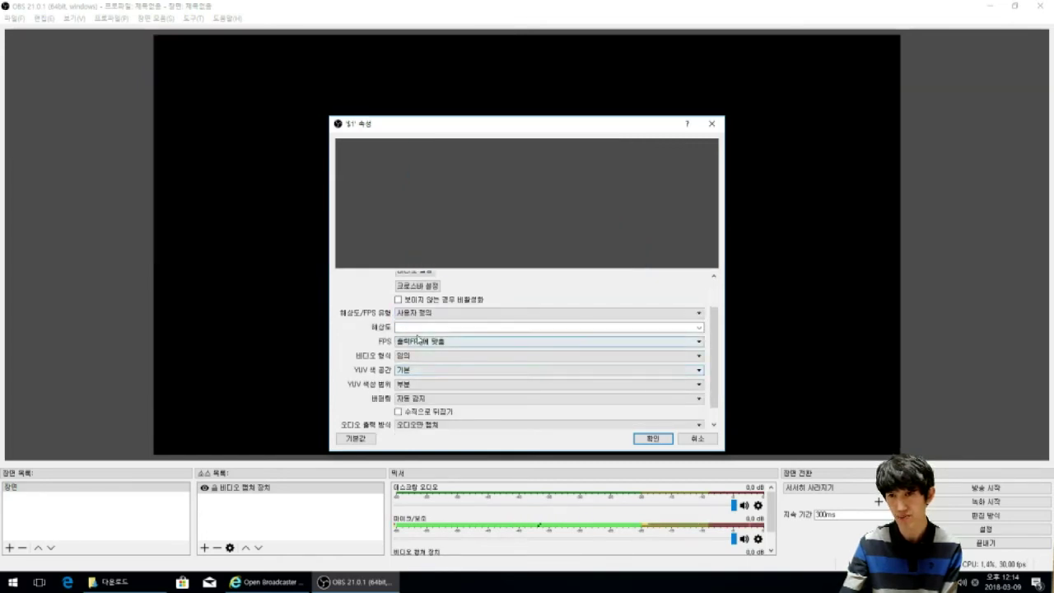
left_click(699, 327)
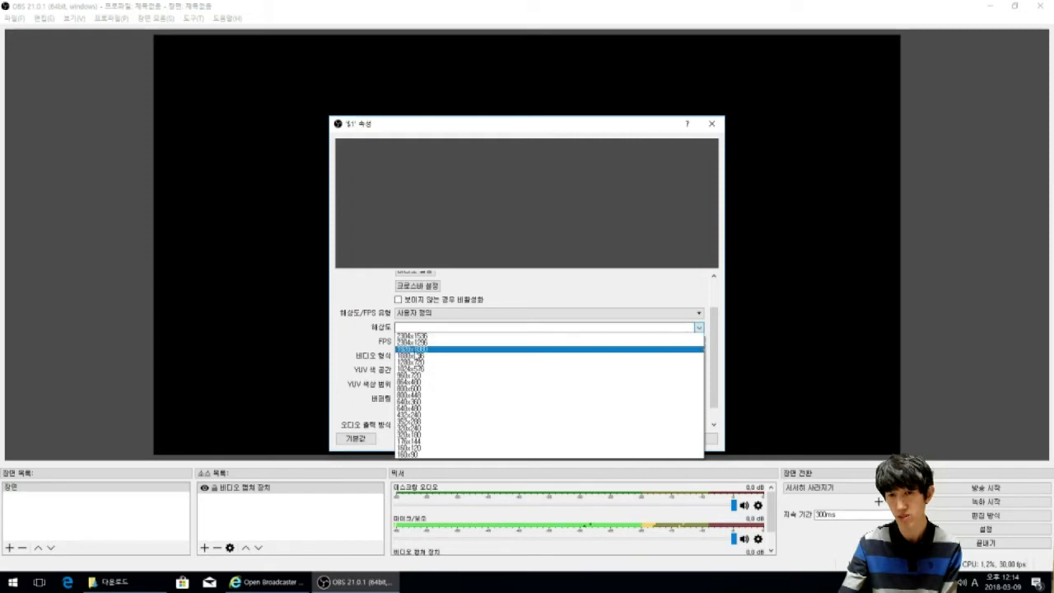
left_click(411, 349)
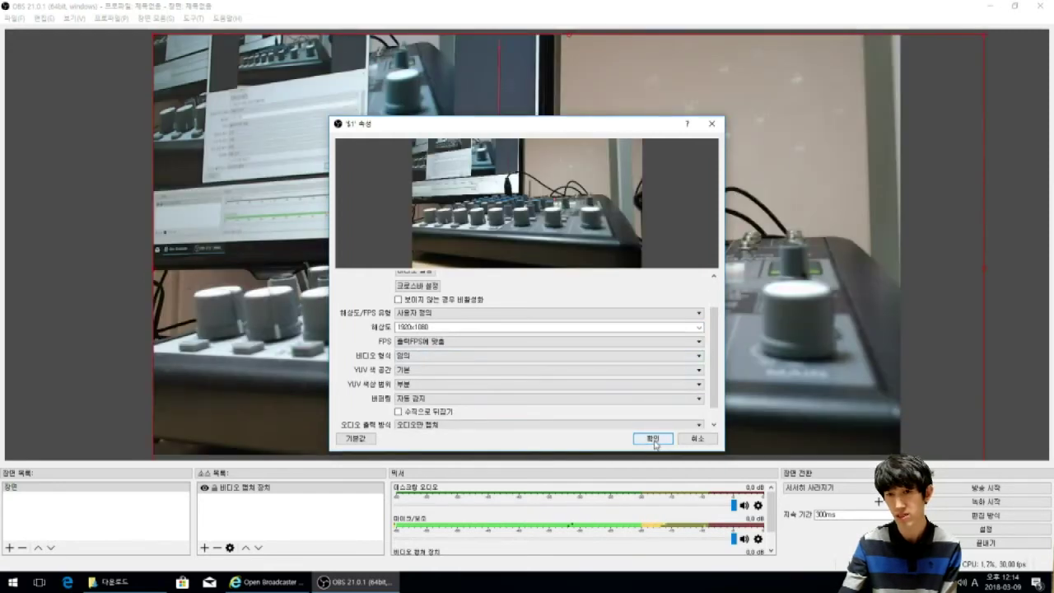
left_click(653, 439)
Scale the webcam picture so that it fills the whole canvas.
left_click_drag(153, 35, 304, 184)
left_click_drag(524, 233, 402, 140)
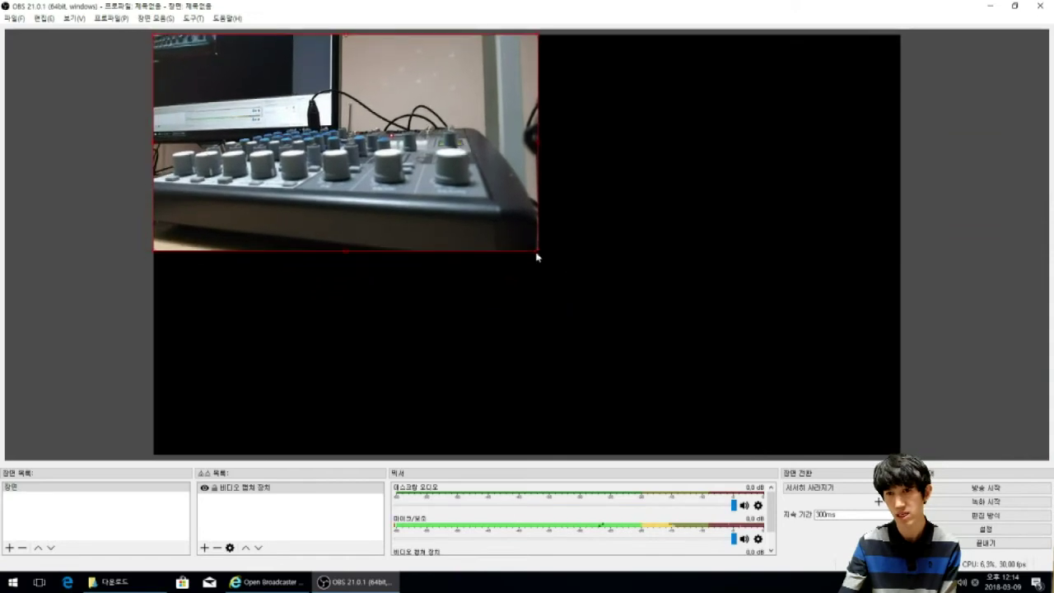
mouse_move(536, 255)
left_mouse_down()
mouse_move(828, 431)
mouse_move(900, 454)
mouse_move(518, 254)
left_mouse_up()
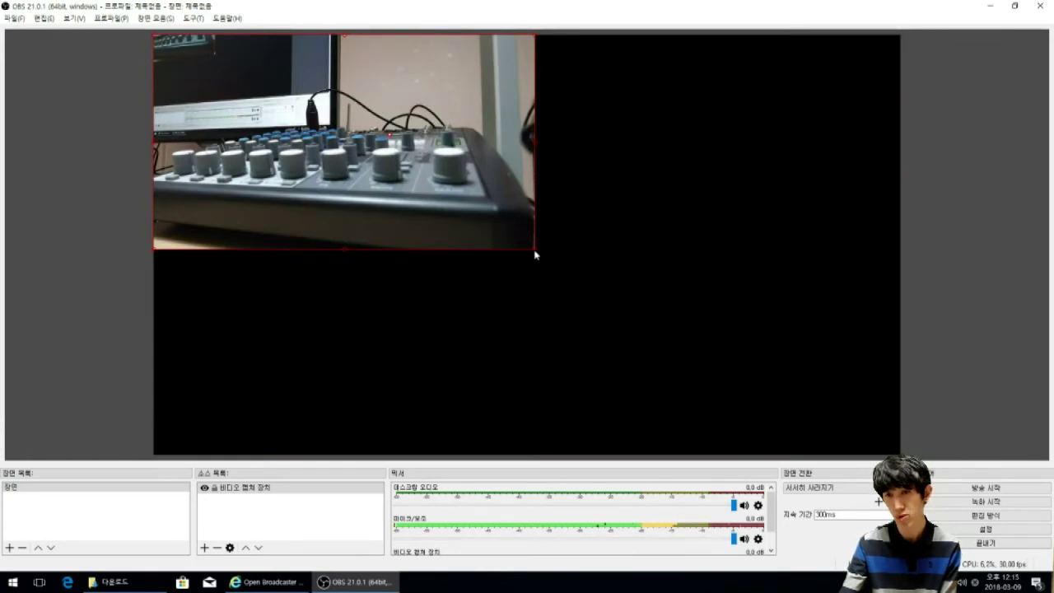
left_click_drag(536, 251, 900, 455)
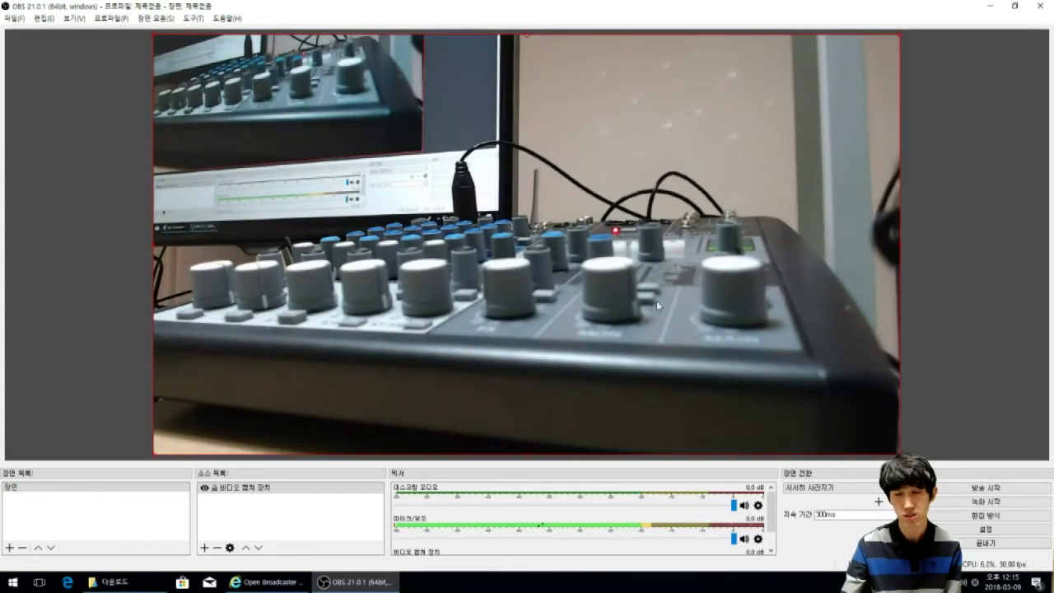
Add a display capture source (디스플레이 캡쳐) showing display 0 at 1920x1080, keeping cursor capture on.
left_click(204, 548)
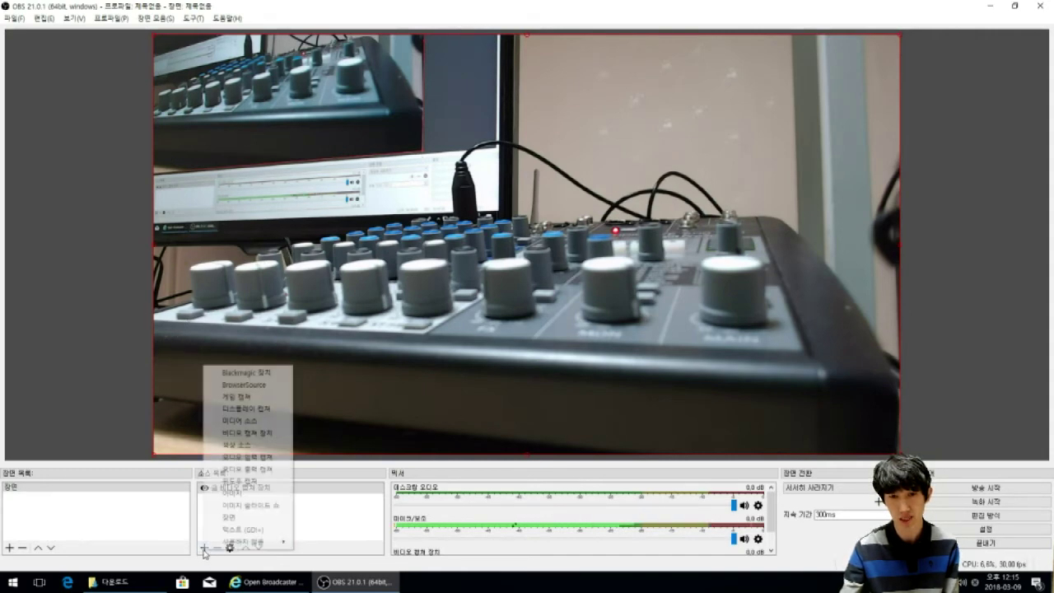
left_click(248, 410)
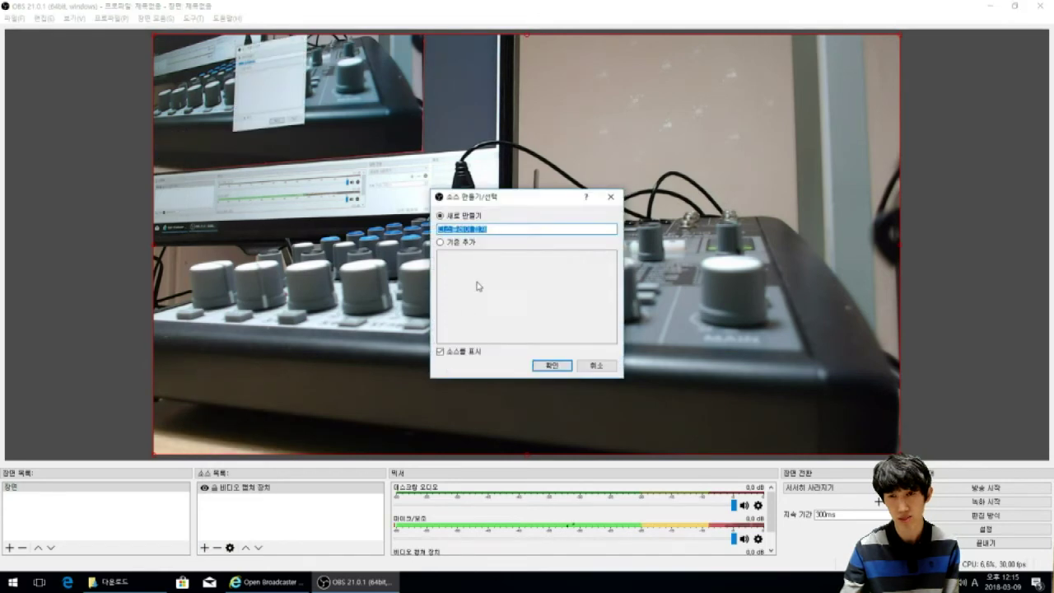
left_click(566, 369)
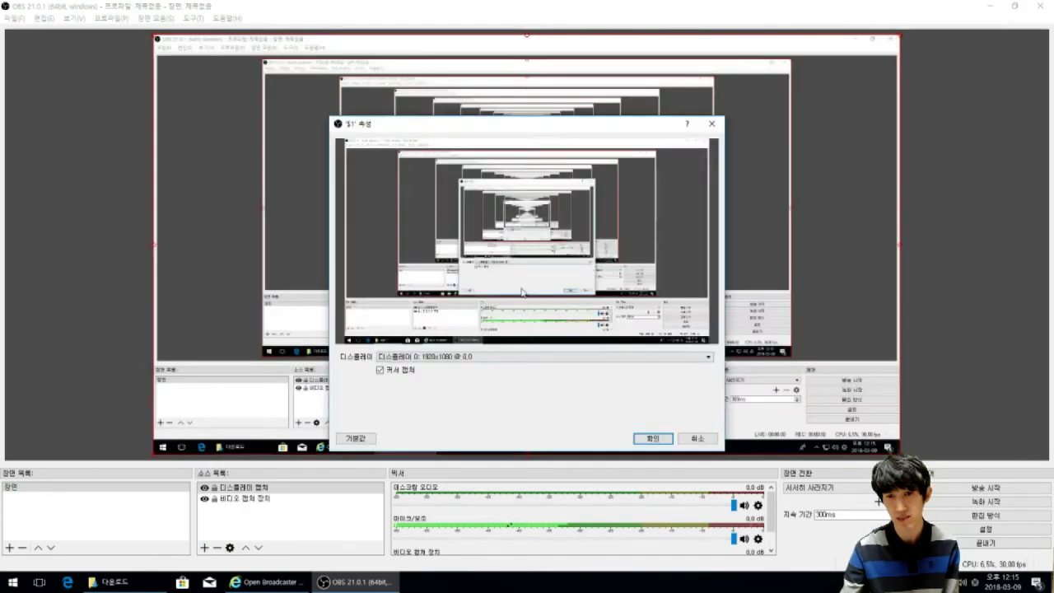
left_click(434, 358)
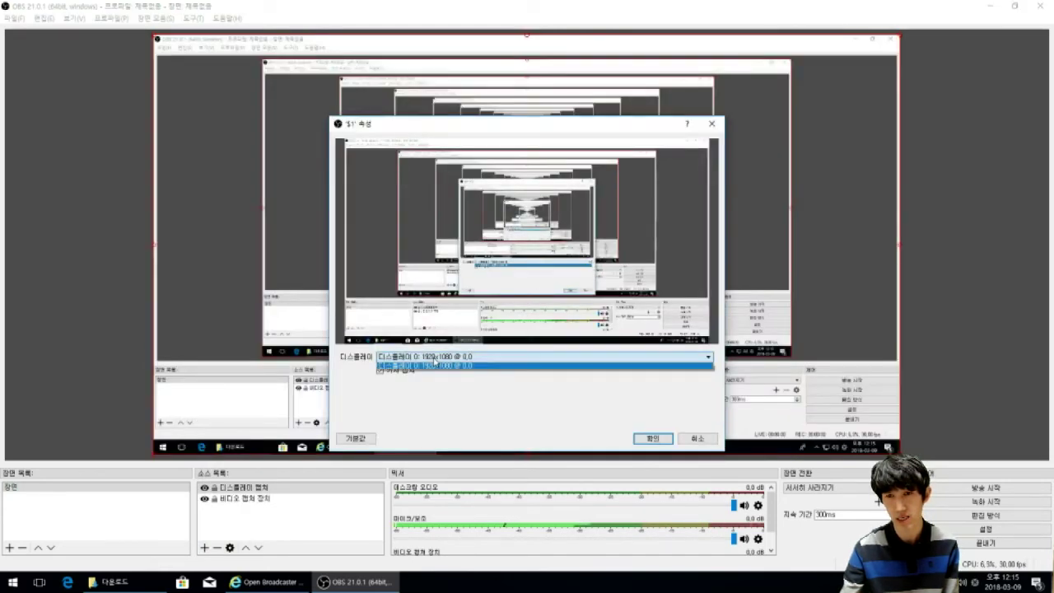
left_click(424, 366)
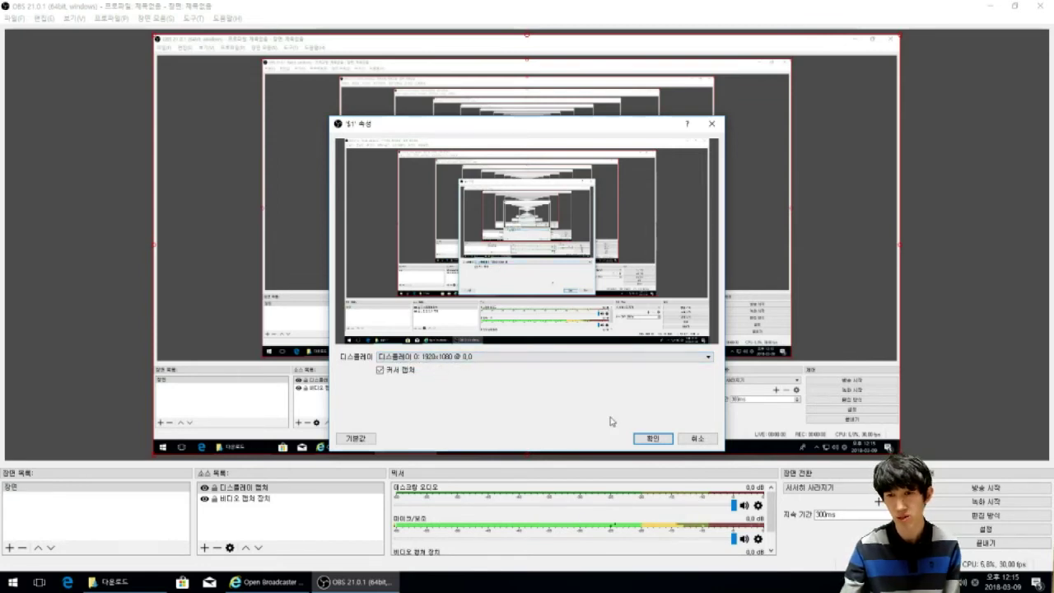
left_click(648, 439)
Examine the stacking order of the display capture and video capture sources by selecting them alternately.
left_click(235, 499)
left_click(239, 488)
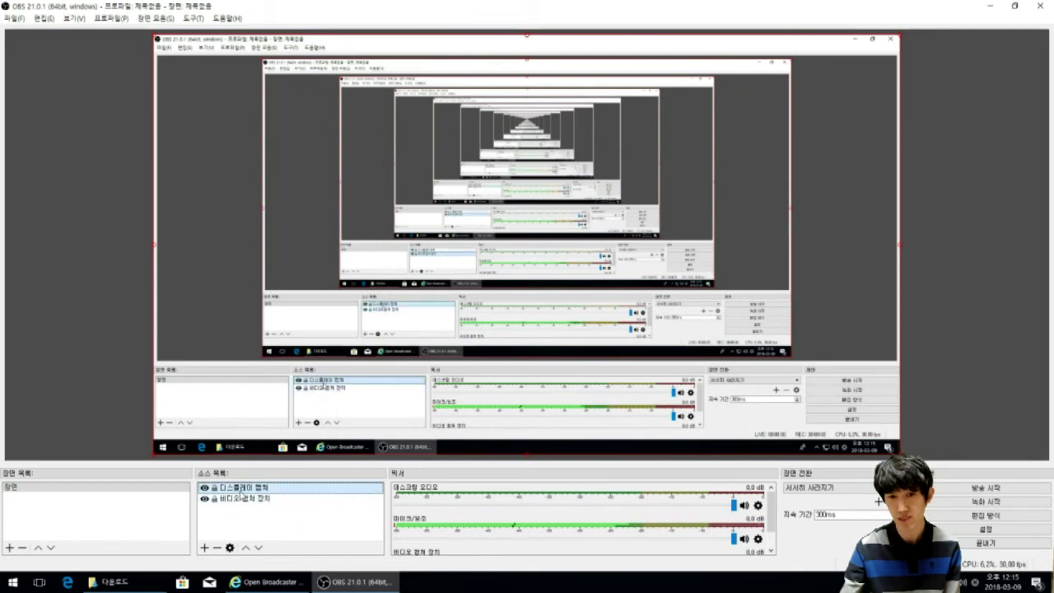
left_click(248, 500)
right_click(248, 500)
key("Escape")
left_click(239, 488)
left_click(238, 499)
left_click(239, 488)
left_click(241, 498)
left_click(239, 488)
left_click(241, 499)
left_click(239, 487)
left_click(242, 499)
left_click(239, 488)
left_click(244, 501)
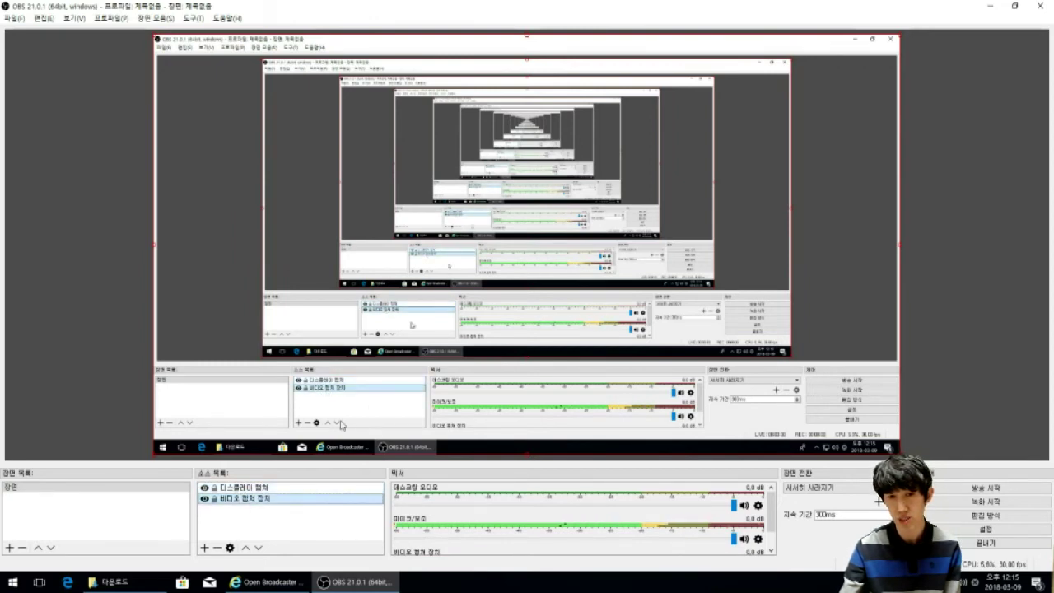
Shrink the display capture to a small inset and place it in the lower-right area of the canvas over the webcam picture.
left_click(239, 488)
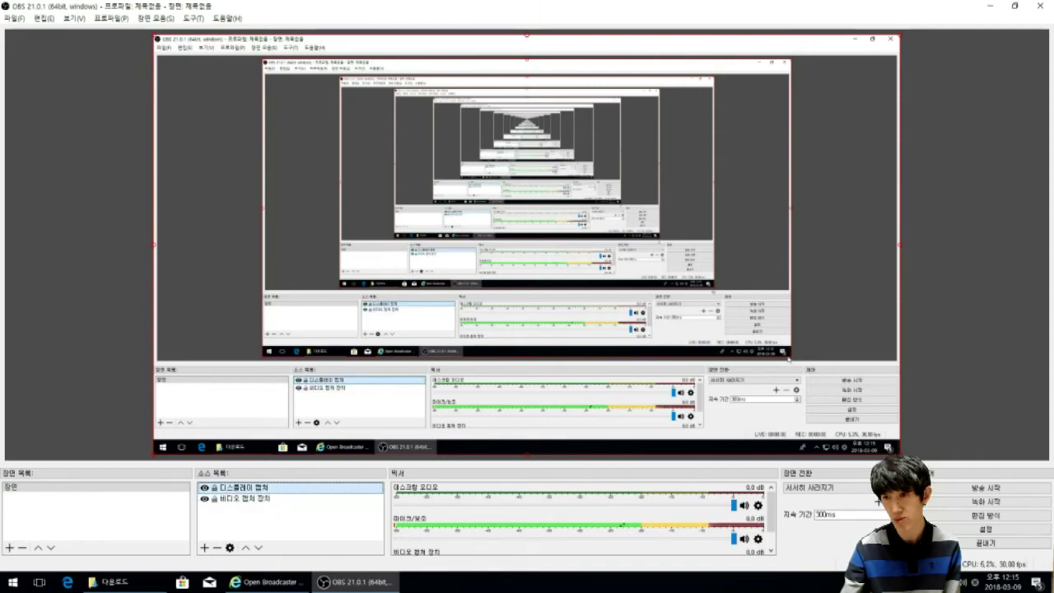
left_click_drag(527, 454, 517, 209)
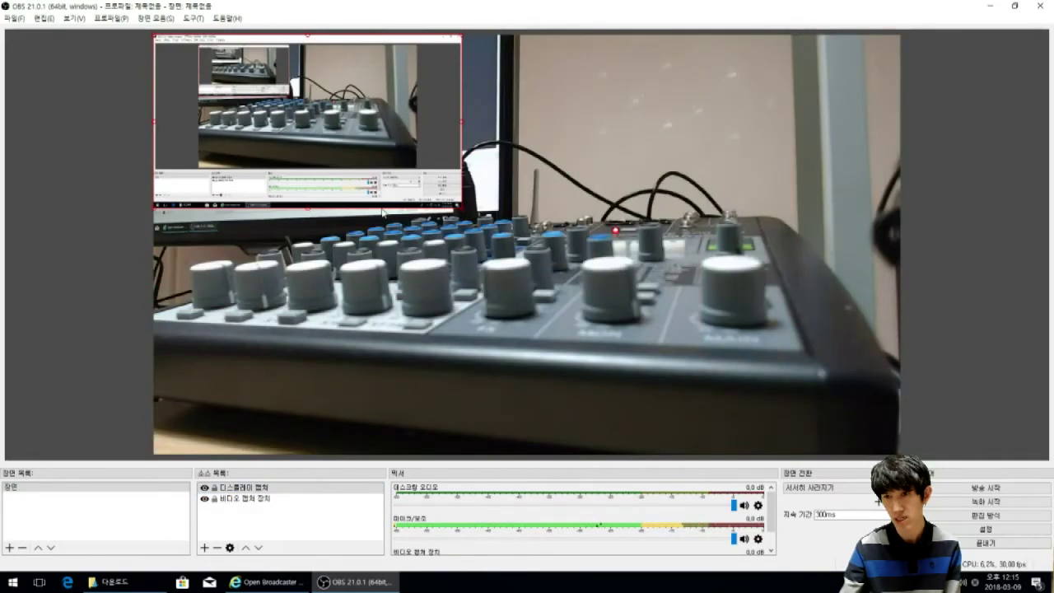
left_click_drag(308, 122, 276, 366)
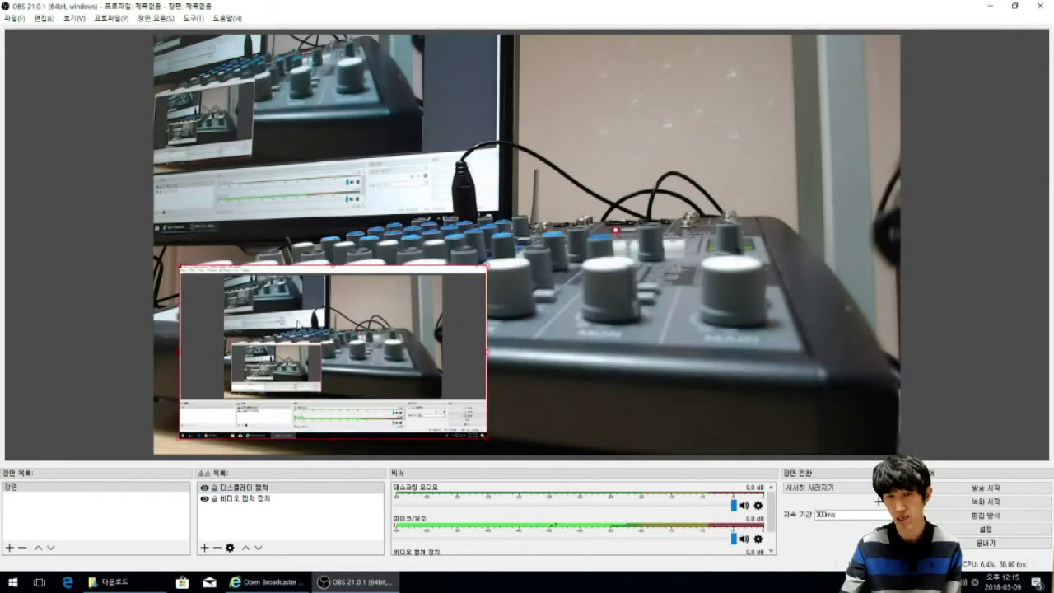
left_click_drag(349, 313, 732, 313)
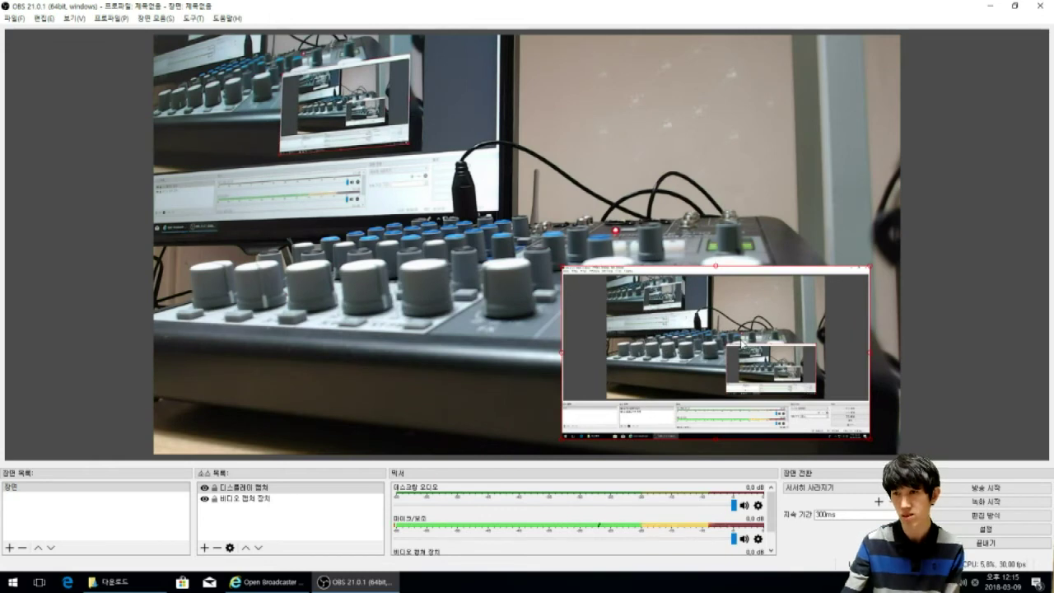
left_click(988, 319)
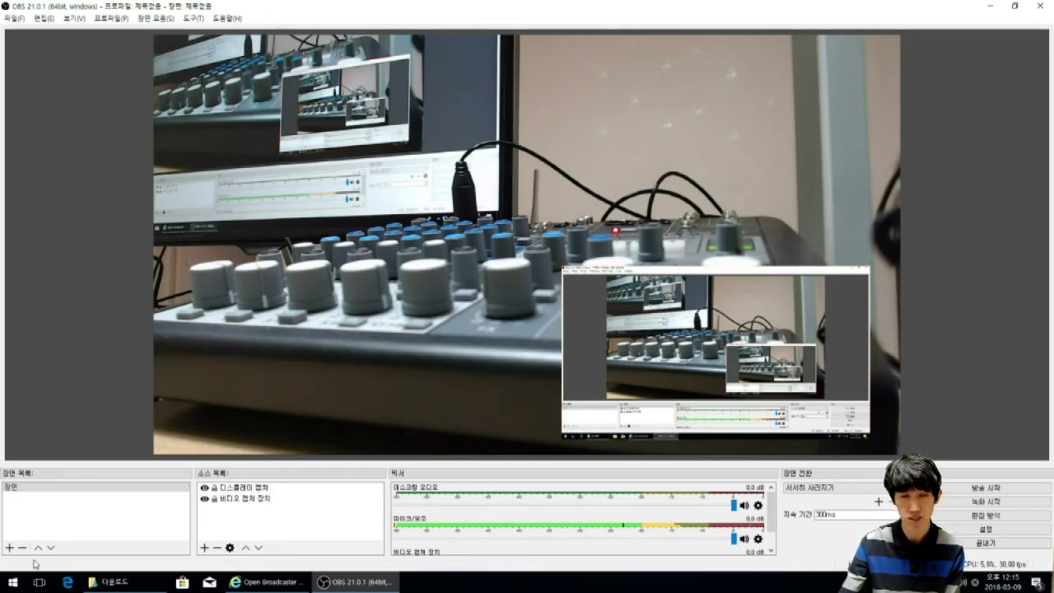
Create a second scene named 장면 2 and add a video capture device source (비디오 캡쳐 장치 2) using the C922 Pro Stream Webcam.
left_click(9, 548)
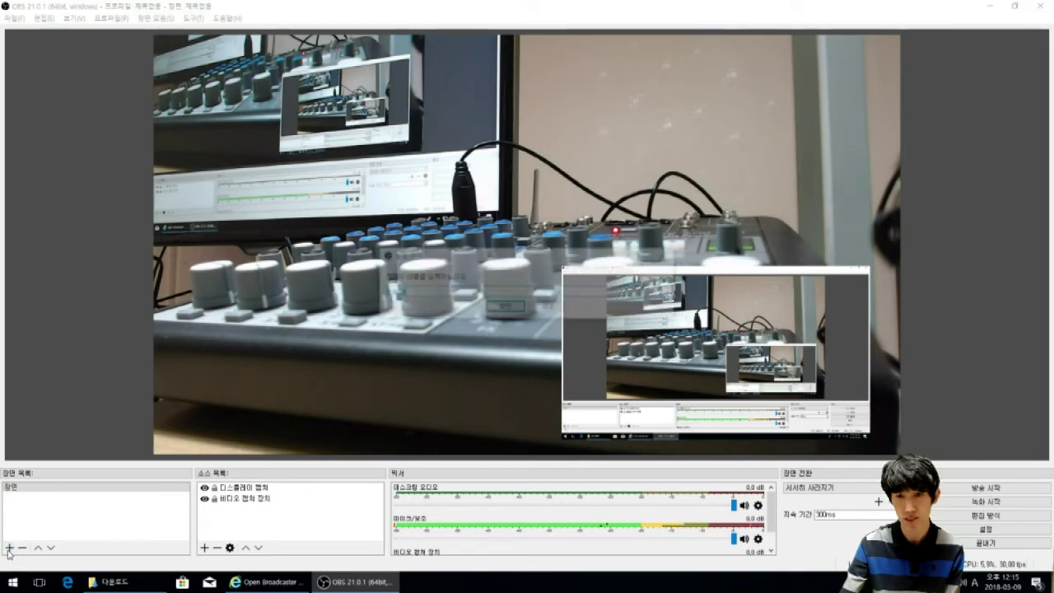
left_click(510, 307)
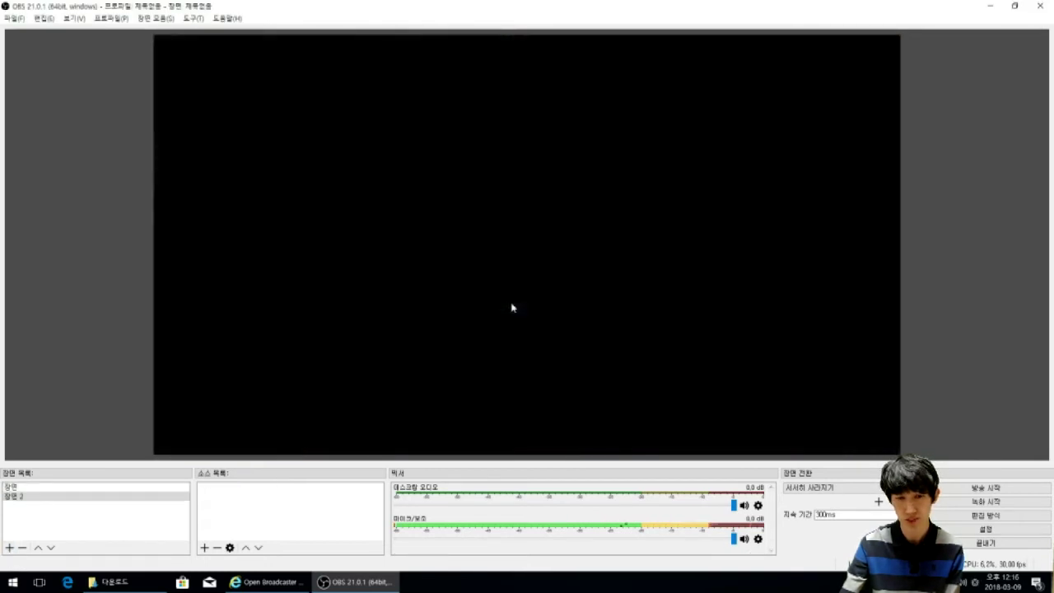
left_click(204, 547)
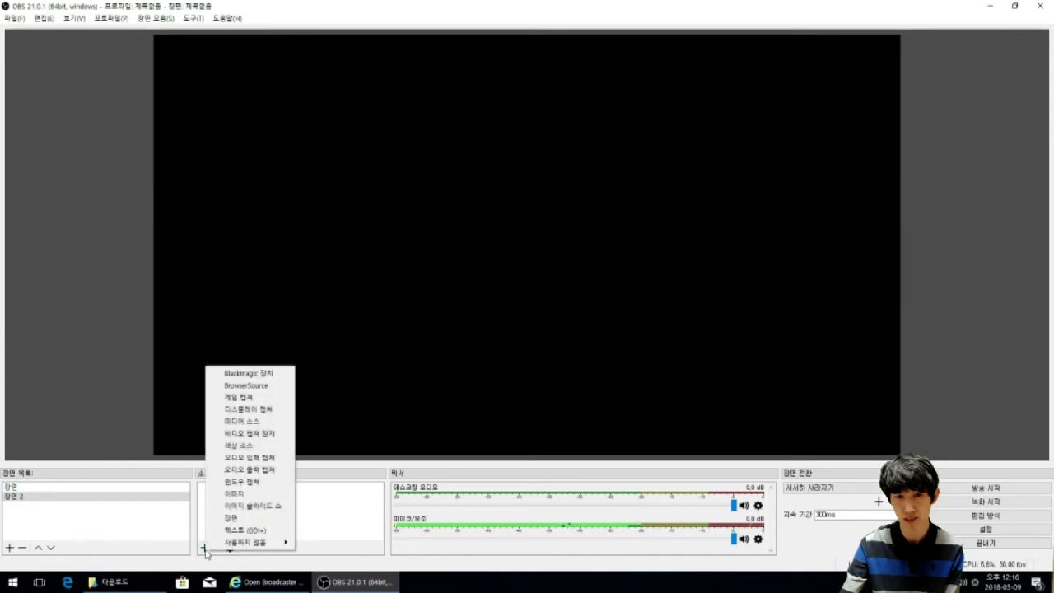
left_click(262, 433)
left_click(563, 368)
left_click(461, 281)
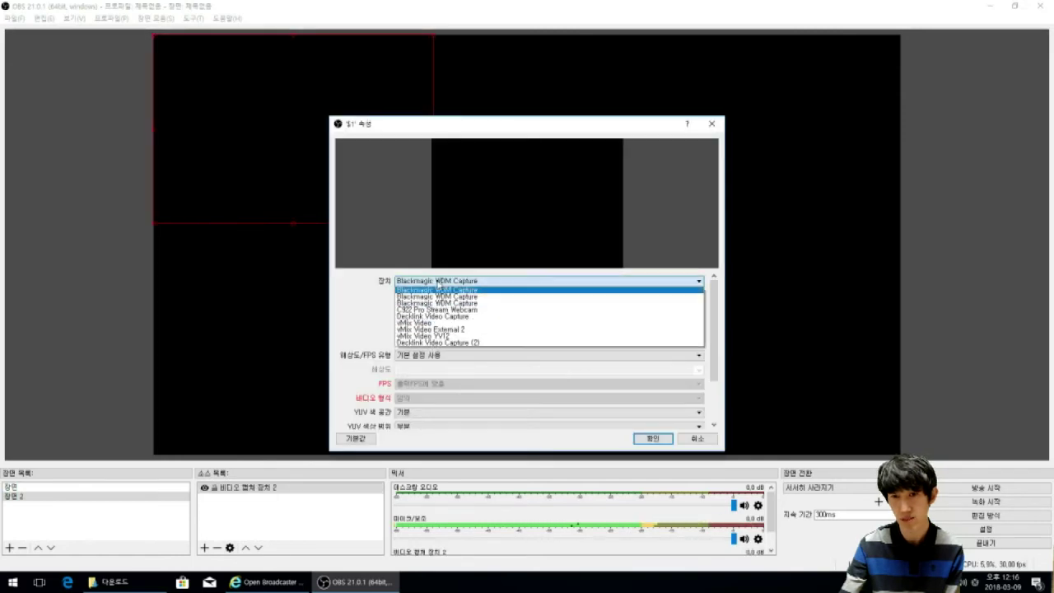
left_click(470, 313)
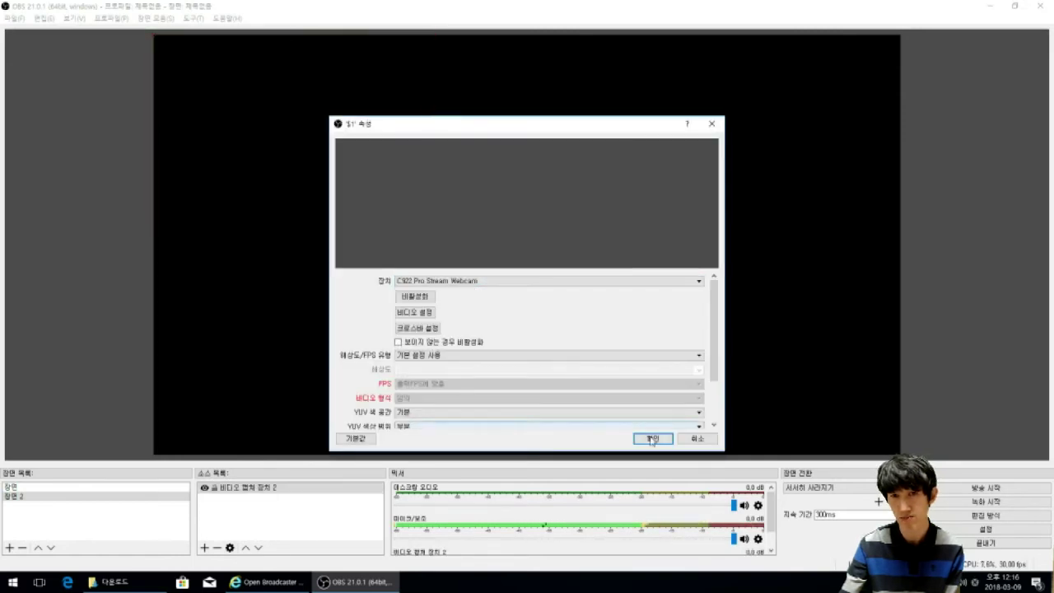
left_click(652, 438)
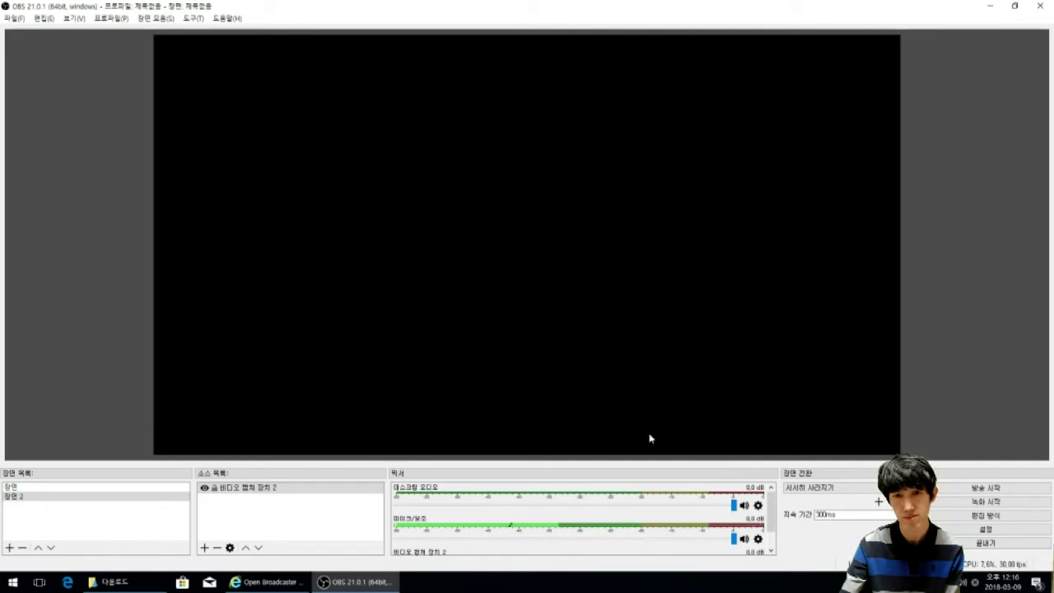
Set the 장면 2 webcam source's resolution/FPS type to custom (사용자 정의) with a resolution of 1920x1080.
left_click(229, 549)
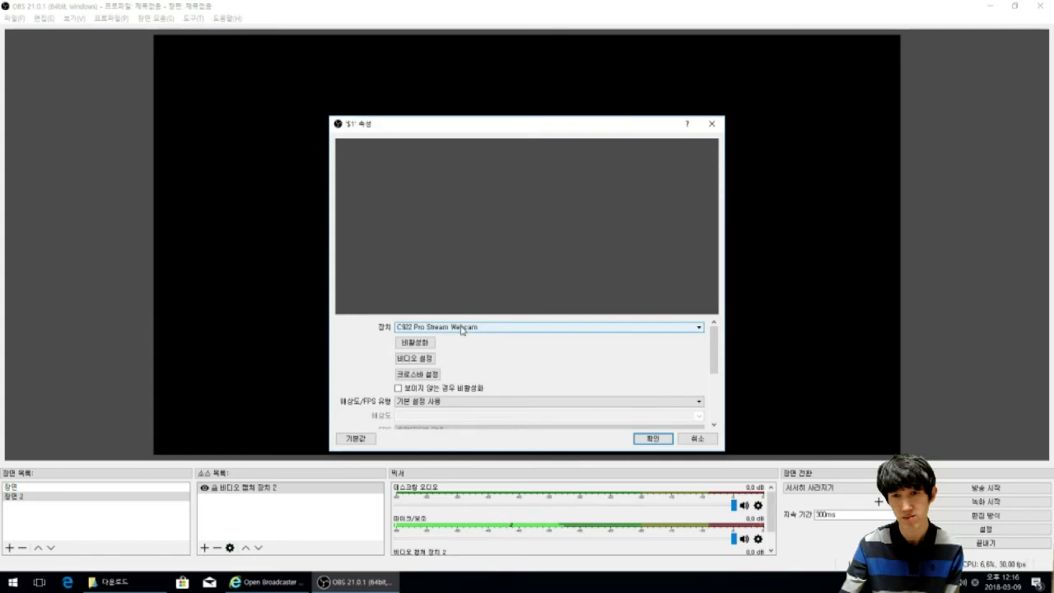
left_click(457, 402)
left_click(428, 418)
left_click(451, 373)
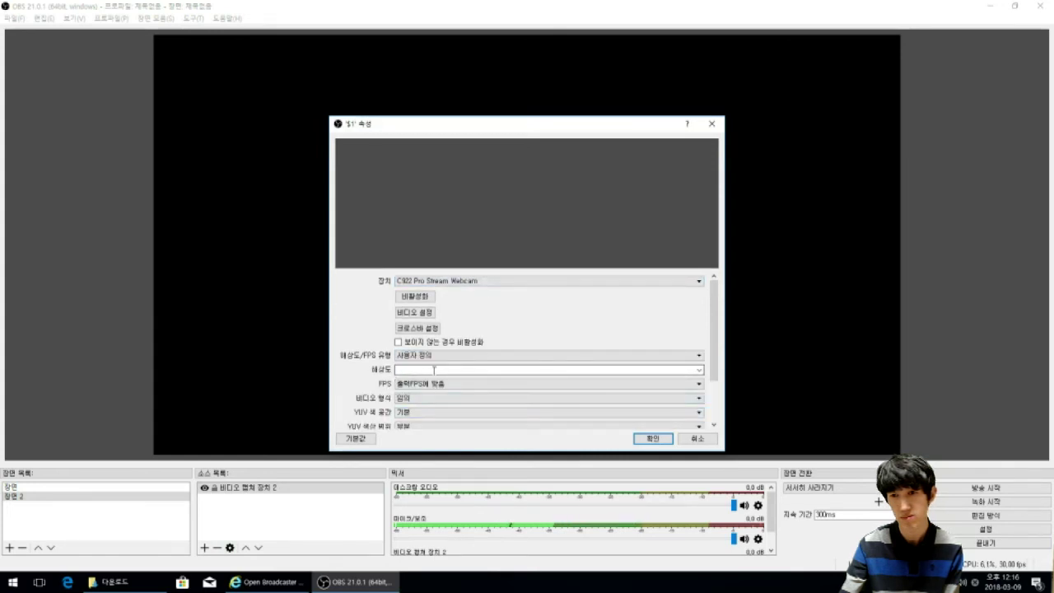
left_click(699, 373)
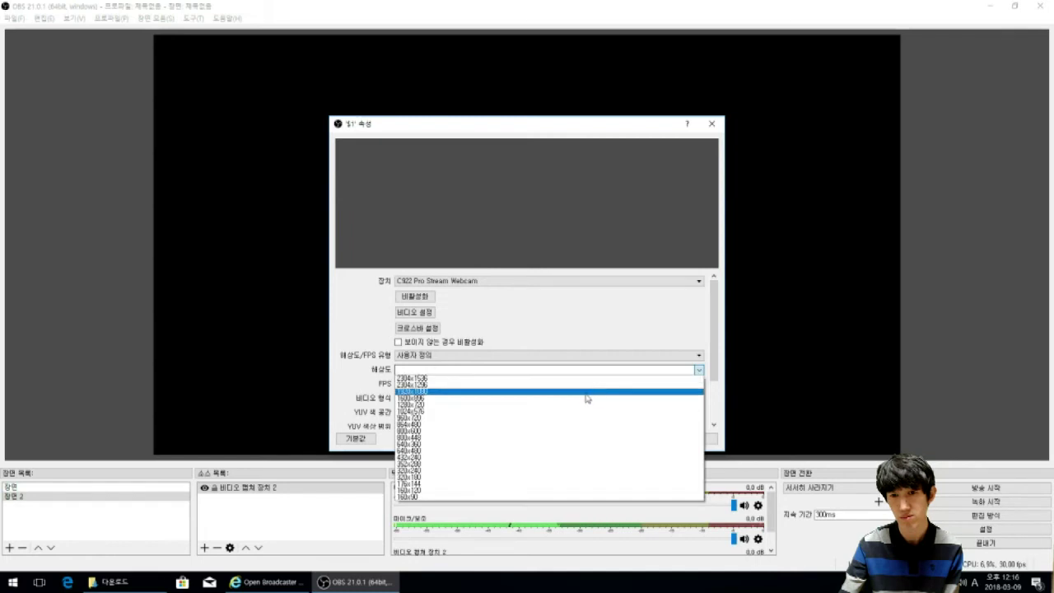
left_click(574, 394)
left_click(698, 369)
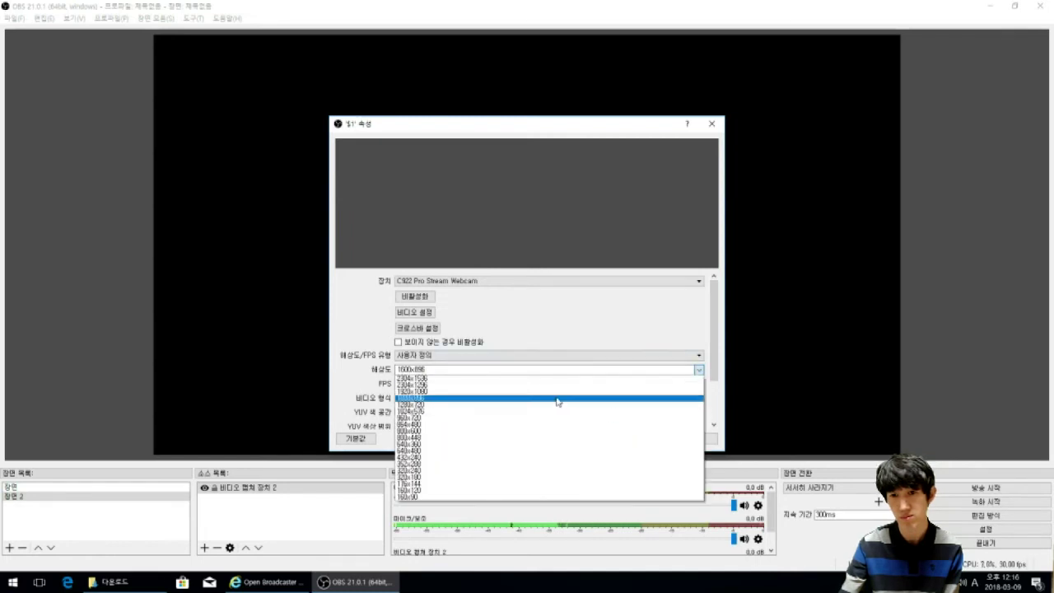
left_click(554, 391)
left_click(653, 439)
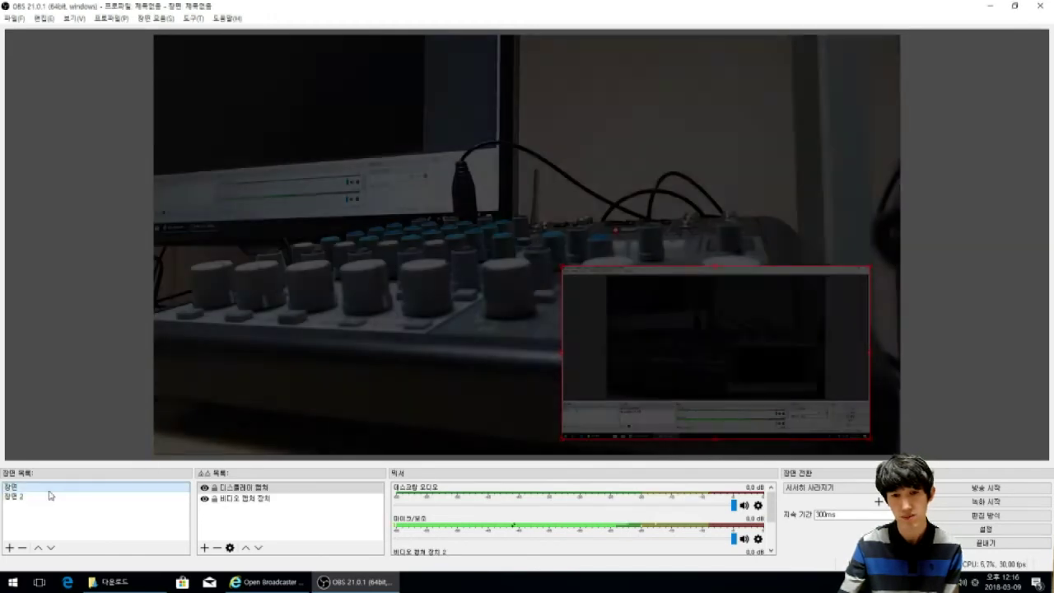
Compare 장면 and 장면 2 by switching between them and checking the first scene's video capture source.
left_click(78, 488)
left_click(241, 500)
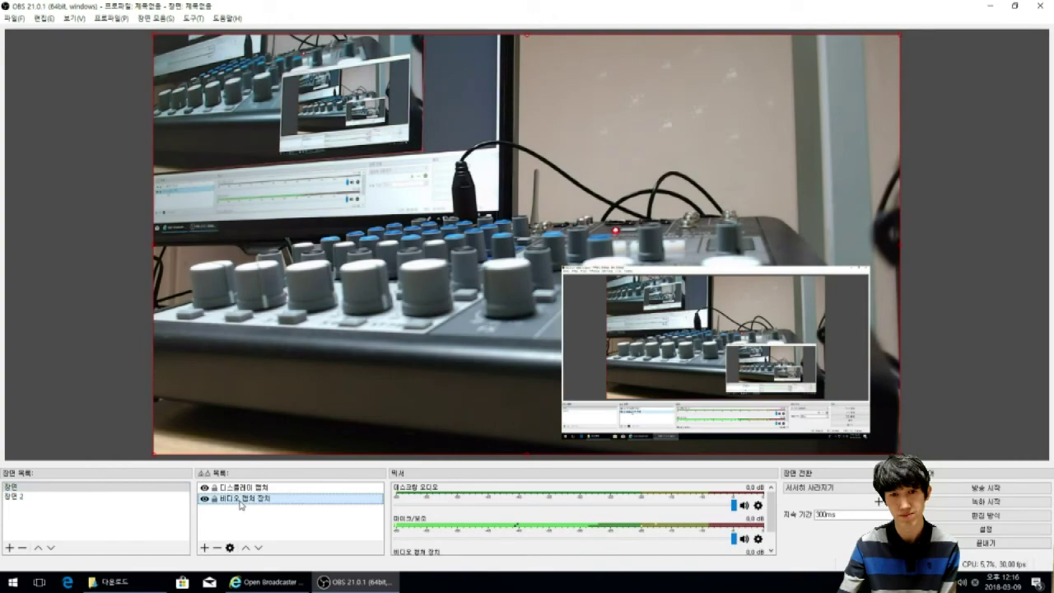
left_click(30, 499)
left_click(28, 490)
left_click(27, 497)
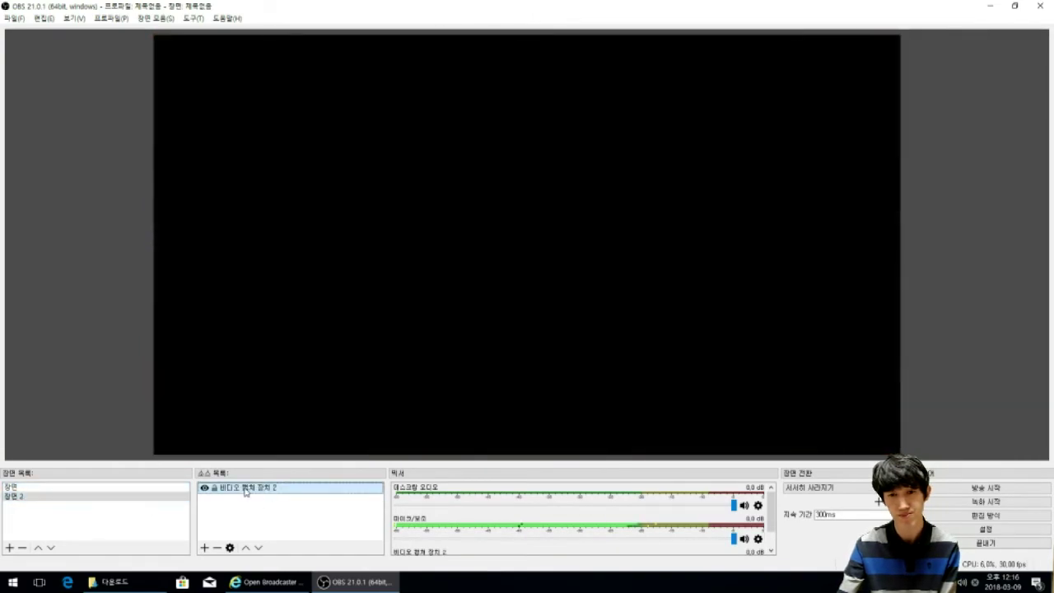
Change the capture device of the 비디오 캡쳐 장치 2 source to Blackmagic WDM Capture.
double_click(245, 489)
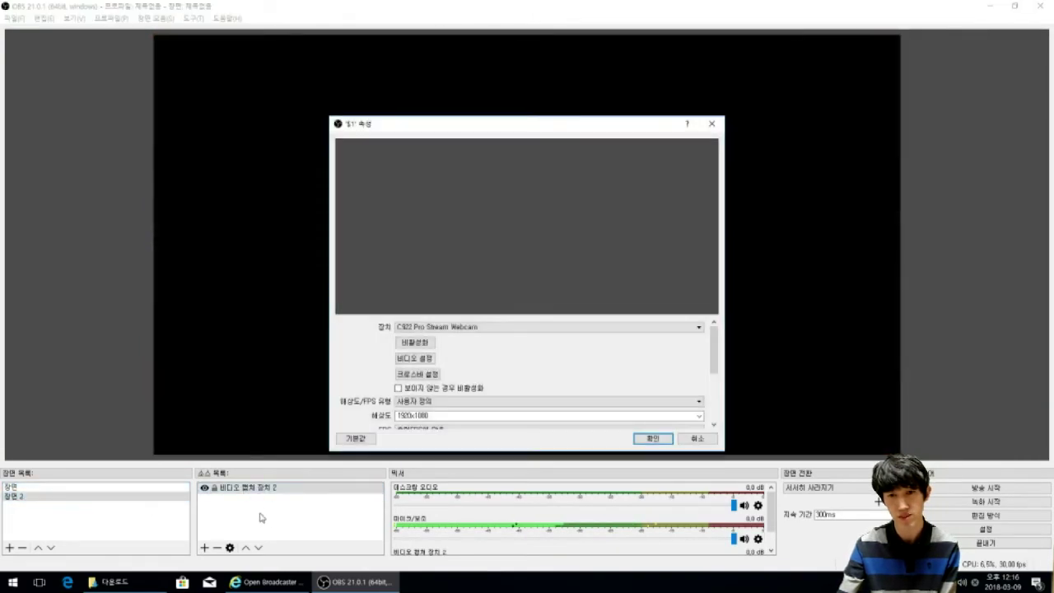
left_click(444, 328)
left_click(503, 340)
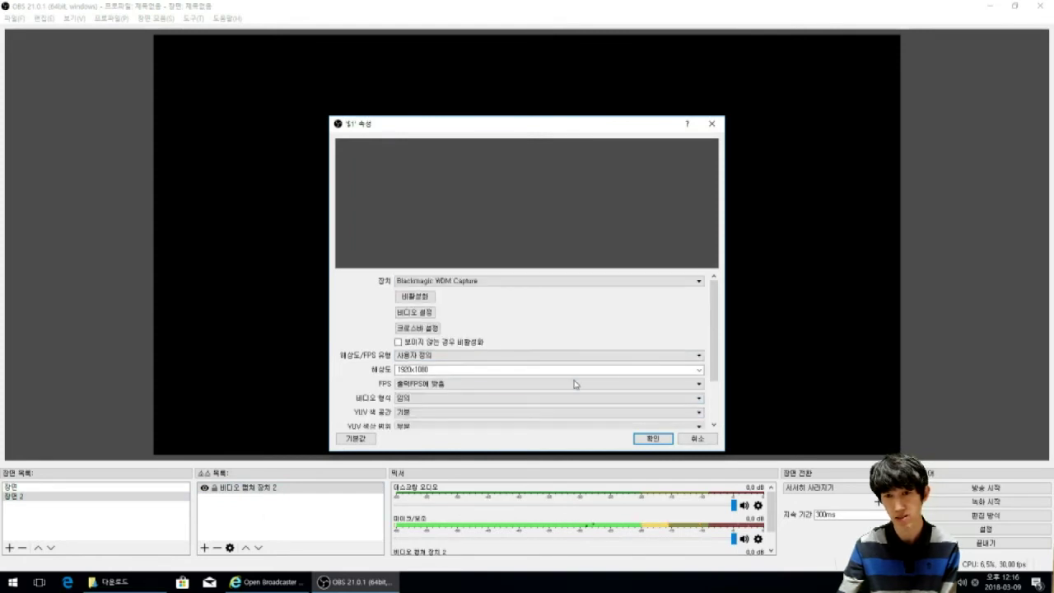
left_click(652, 439)
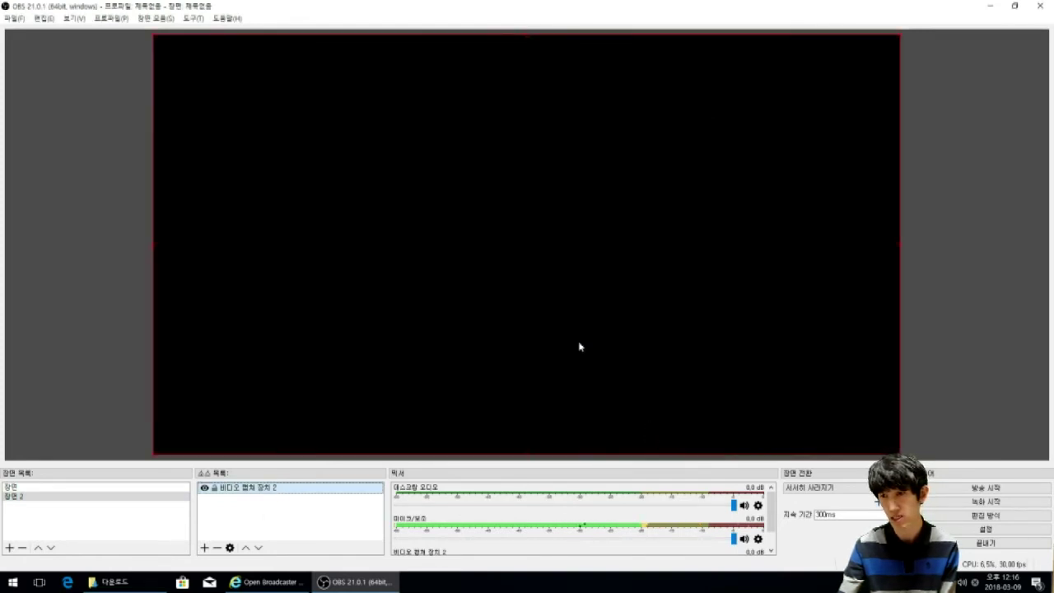
mouse_move(902, 456)
left_mouse_down()
mouse_move(499, 266)
mouse_move(902, 456)
left_mouse_up()
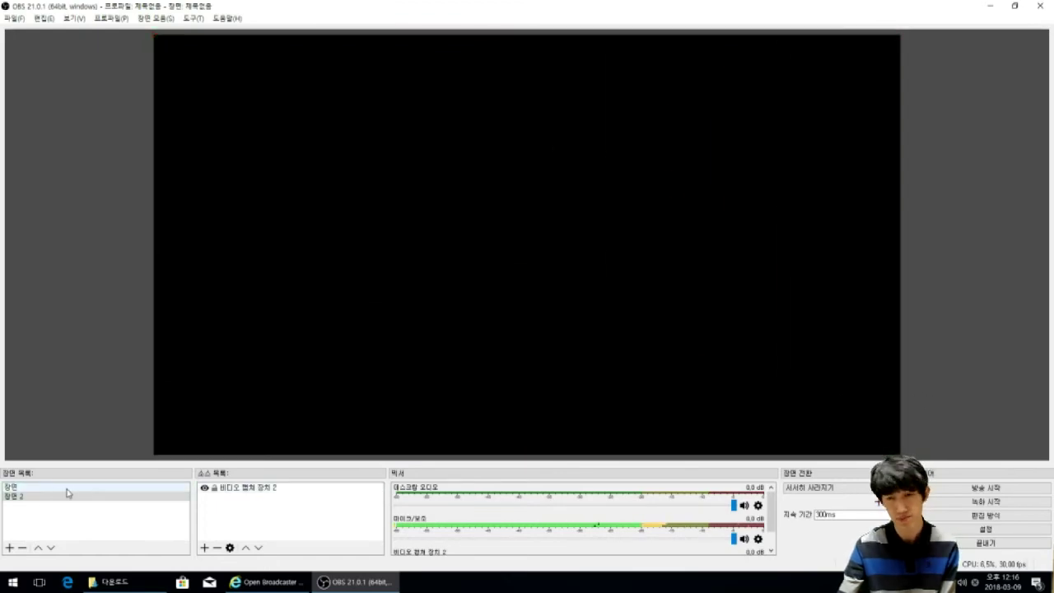
Switch back and forth between 장면 and 장면 2 to view the scene transition.
left_click(76, 488)
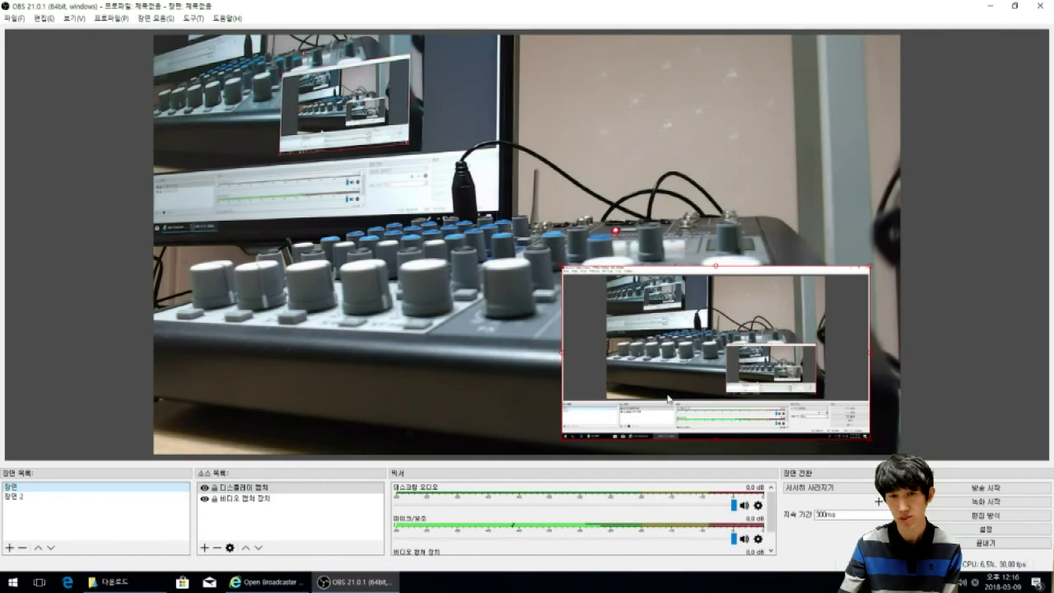
left_click(8, 497)
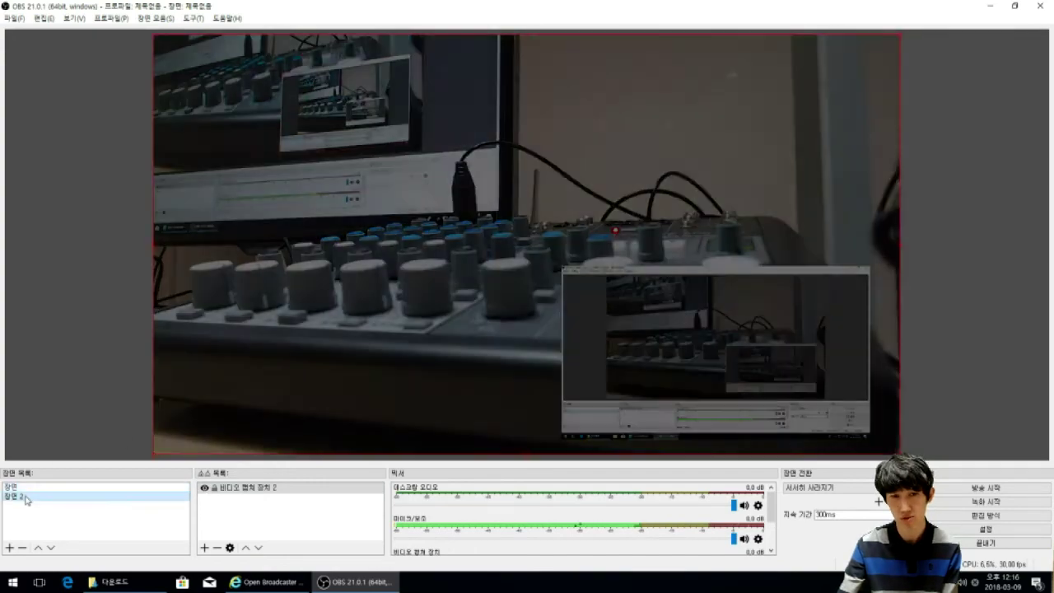
left_click(7, 487)
left_click(6, 496)
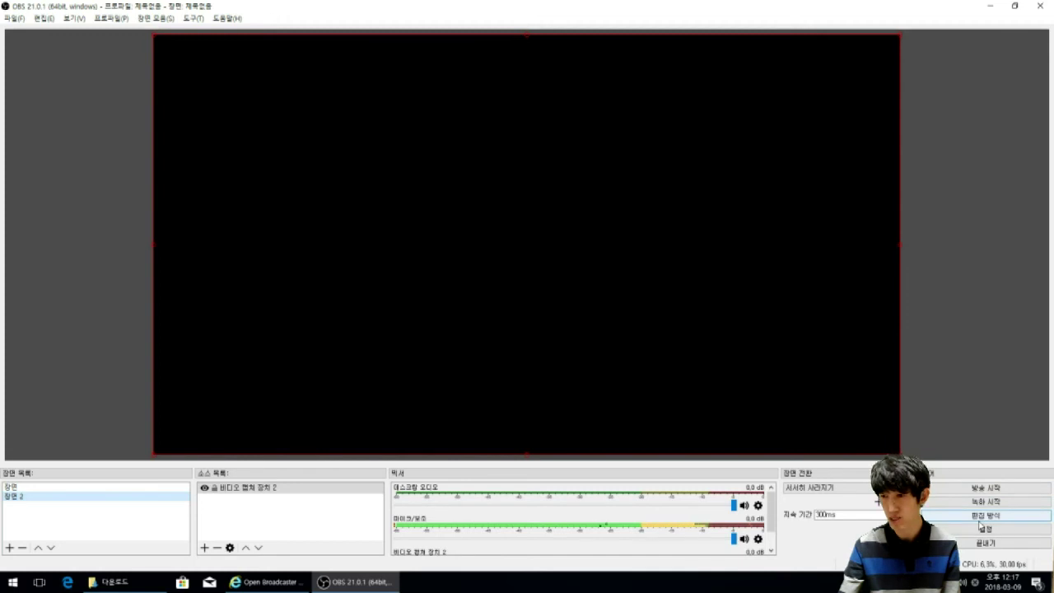
Turn on studio mode (편집 방식) and remove the display capture source from the first scene, 장면.
left_click(991, 516)
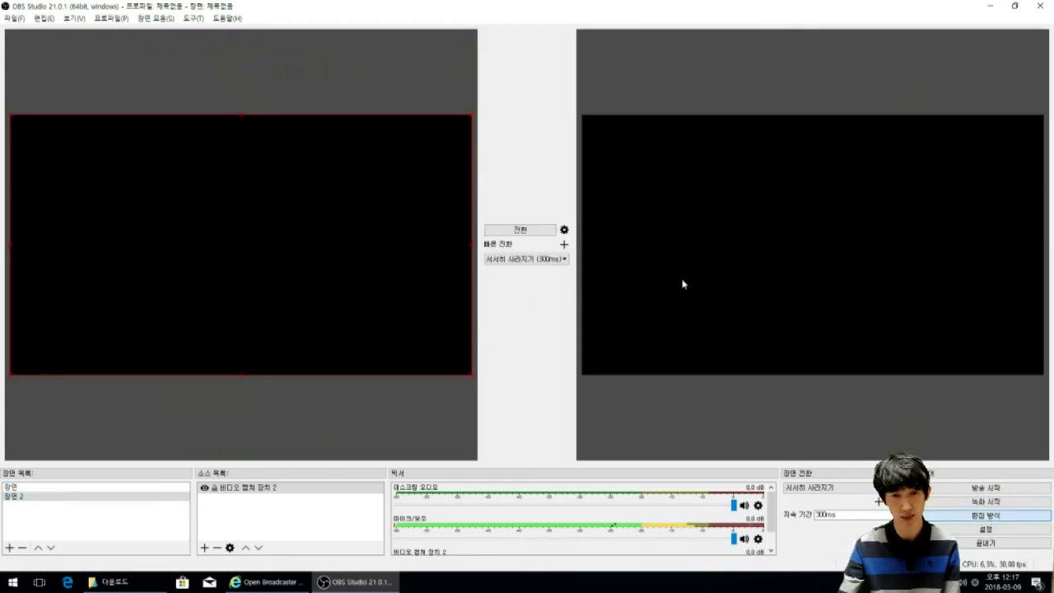
left_click(17, 488)
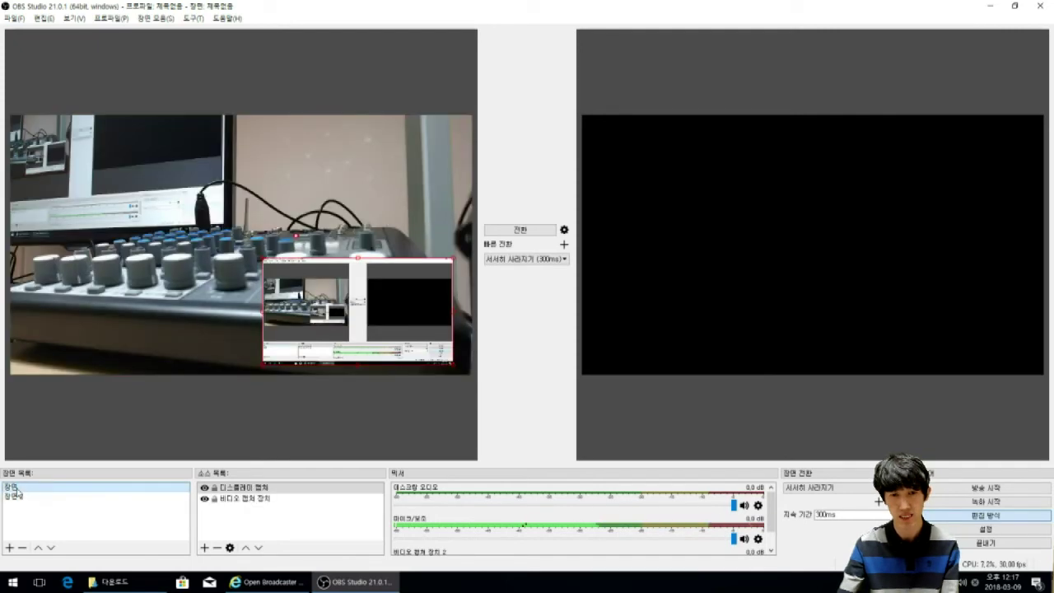
left_click(250, 491)
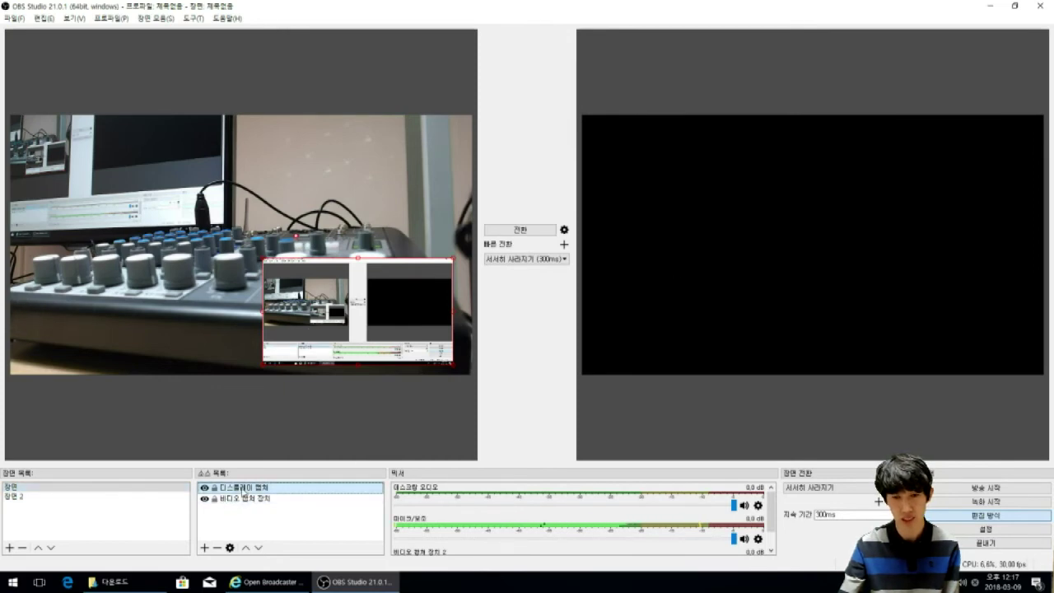
right_click(242, 490)
left_click(217, 549)
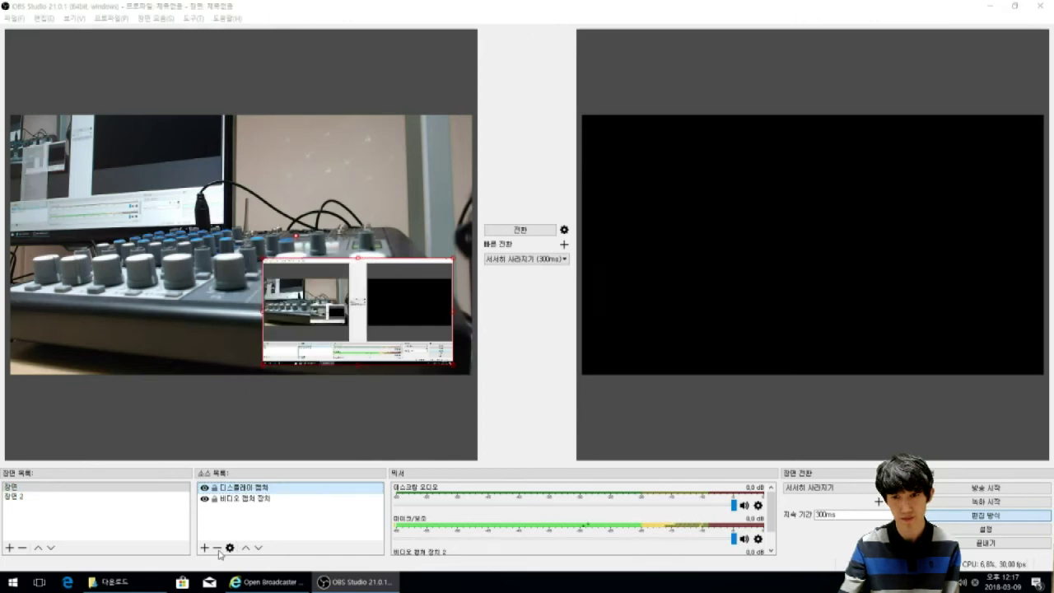
left_click(537, 305)
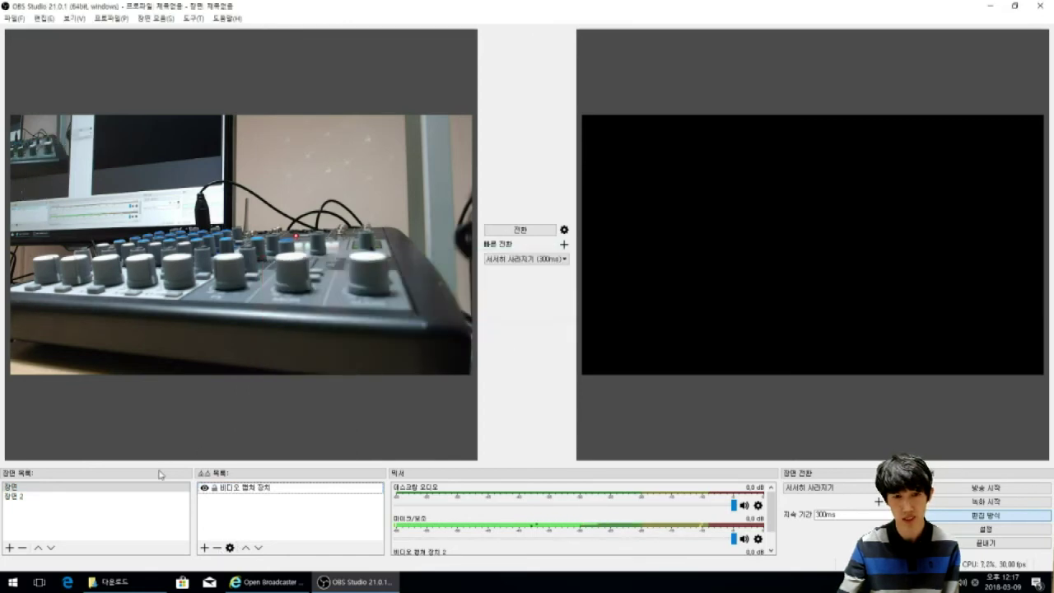
Remove the 비디오 캡쳐 장치 2 source from 장면 2.
left_click(27, 499)
left_click(262, 491)
right_click(256, 490)
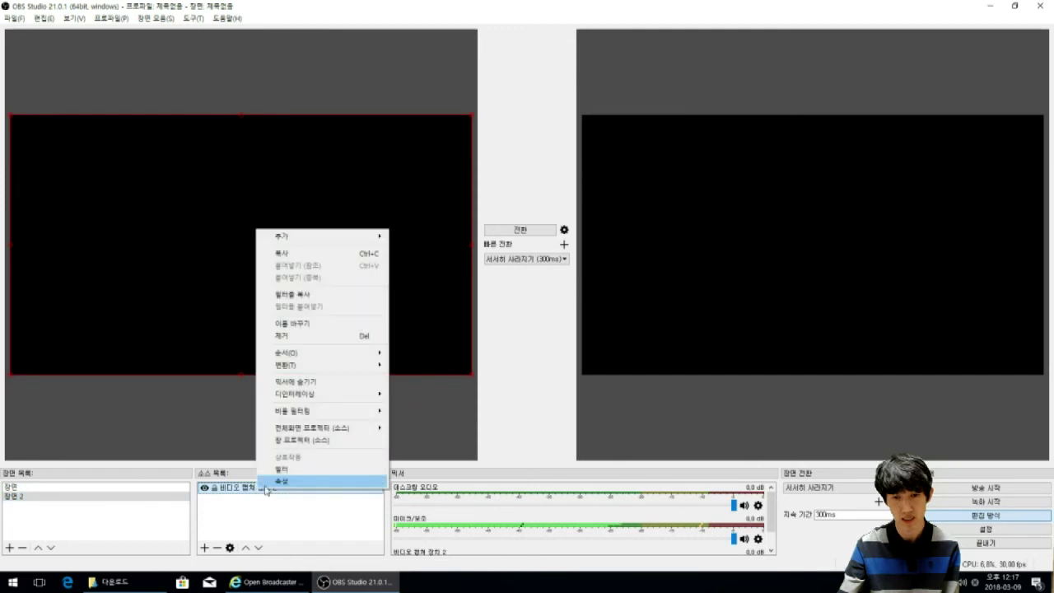
left_click(218, 549)
left_click(539, 304)
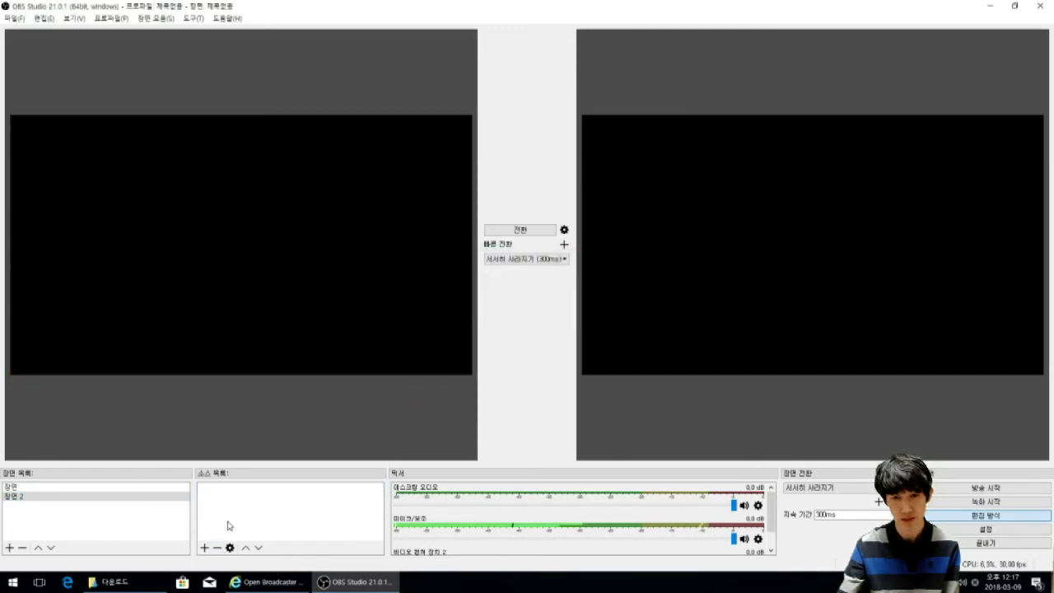
Add a new display capture source (디스플레이 캡쳐) to 장면 2 showing display 0 at 1920x1080, keeping cursor capture on.
left_click(205, 548)
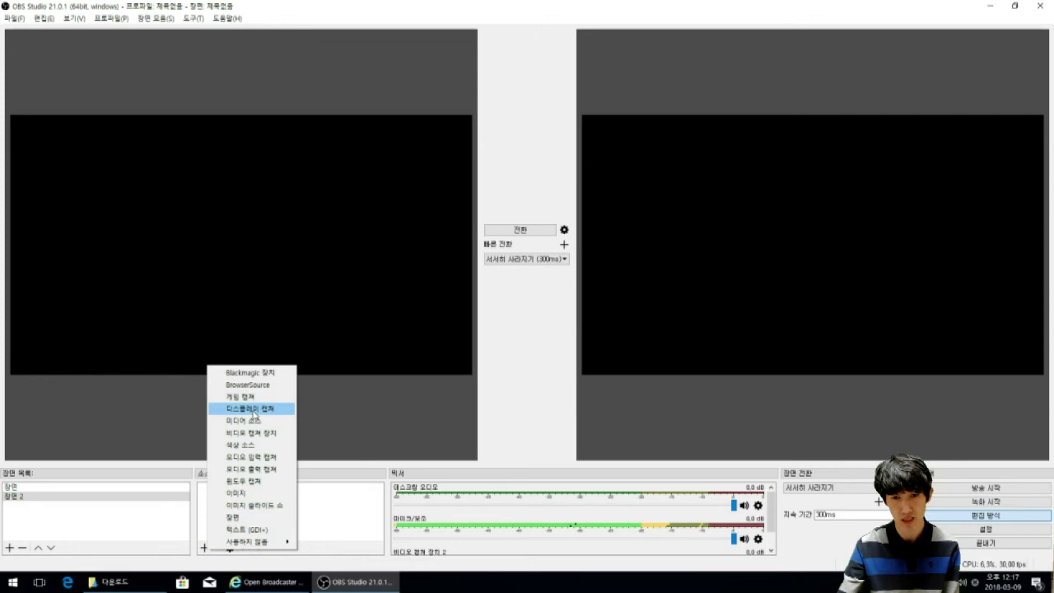
left_click(254, 418)
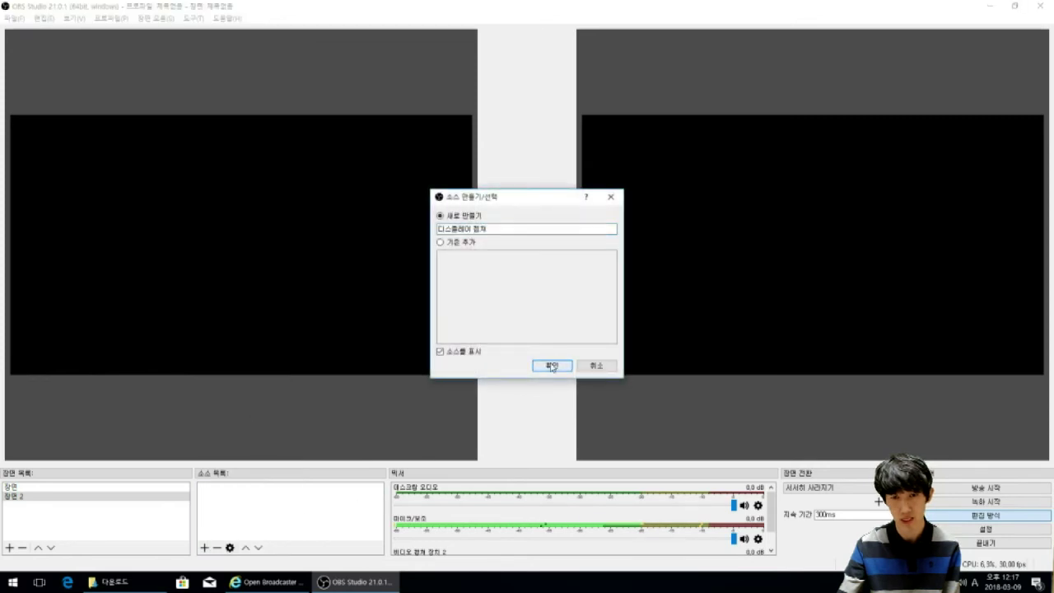
left_click(547, 366)
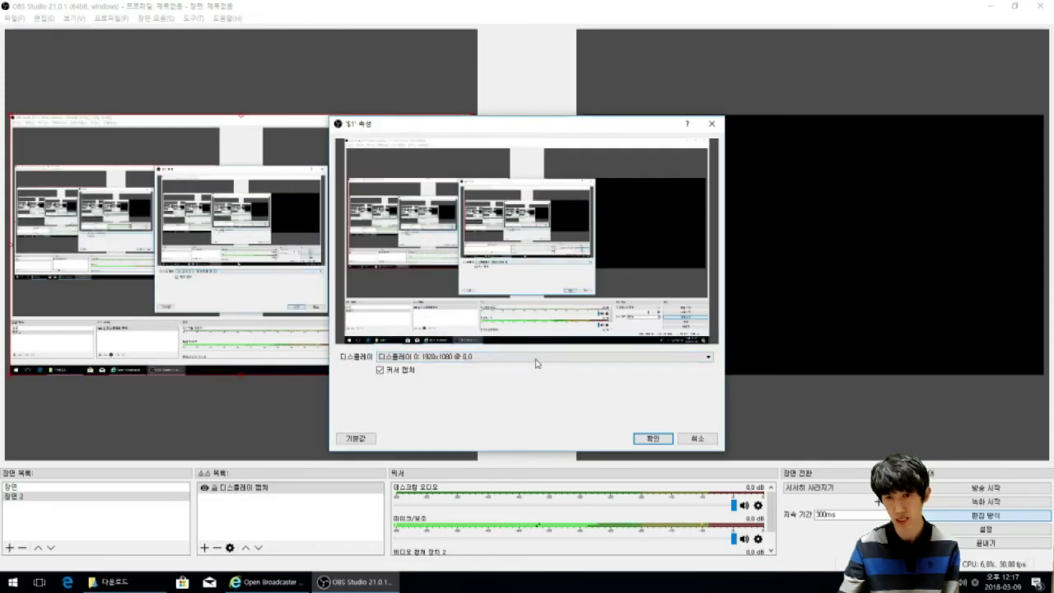
left_click(653, 439)
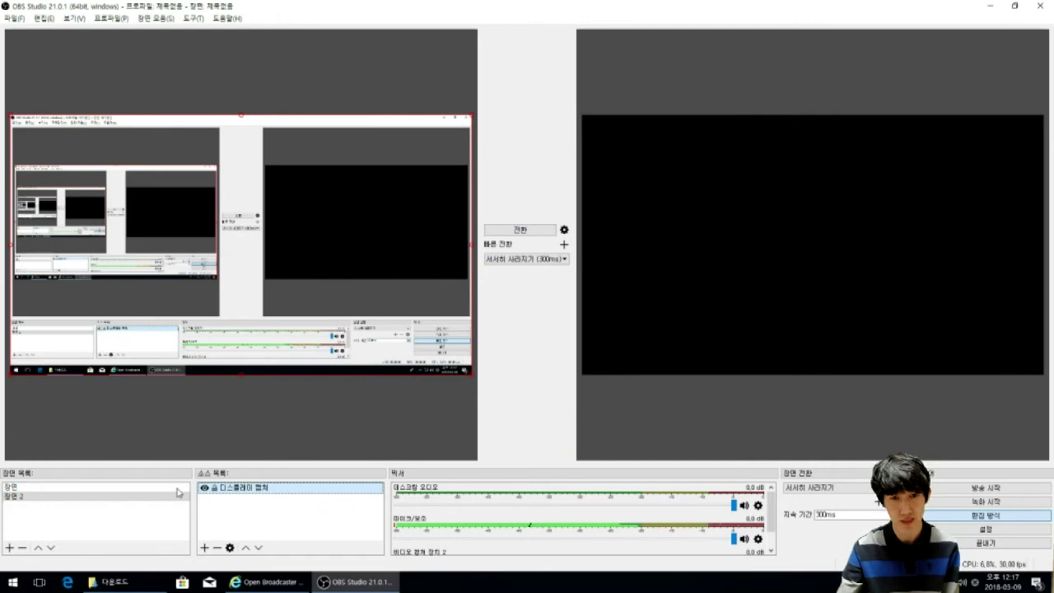
Transition 장면 from the preview to the program output, followed by 장면 2.
left_click(69, 490)
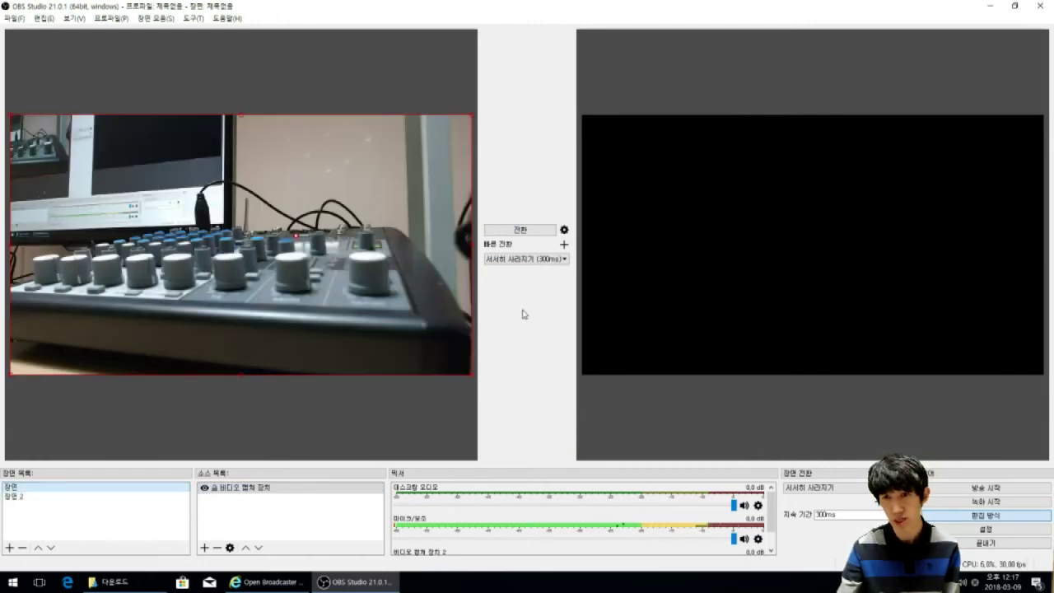
left_click(530, 233)
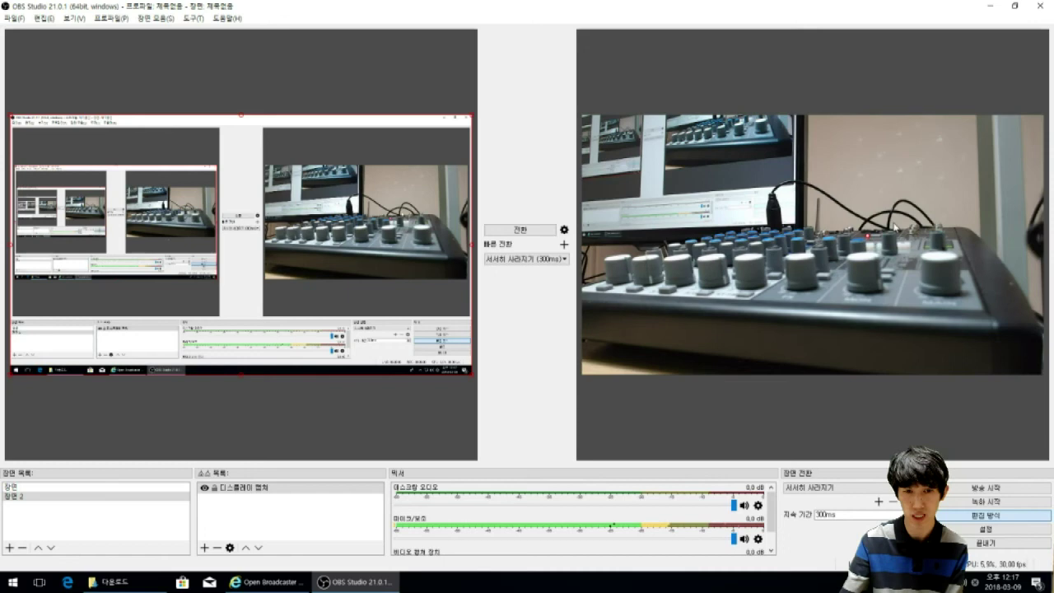
left_click(15, 495)
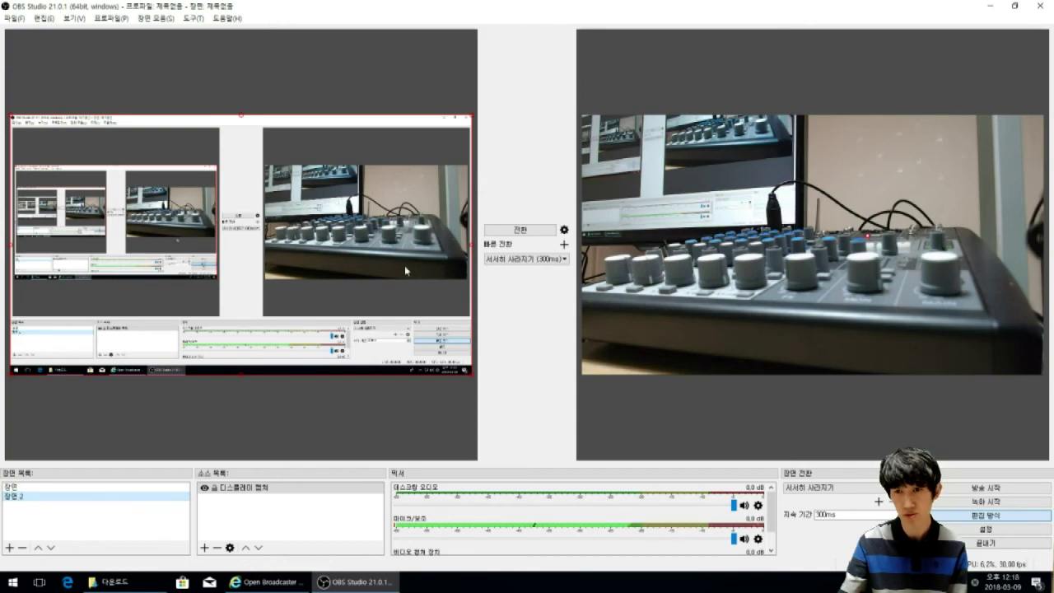
left_click(515, 234)
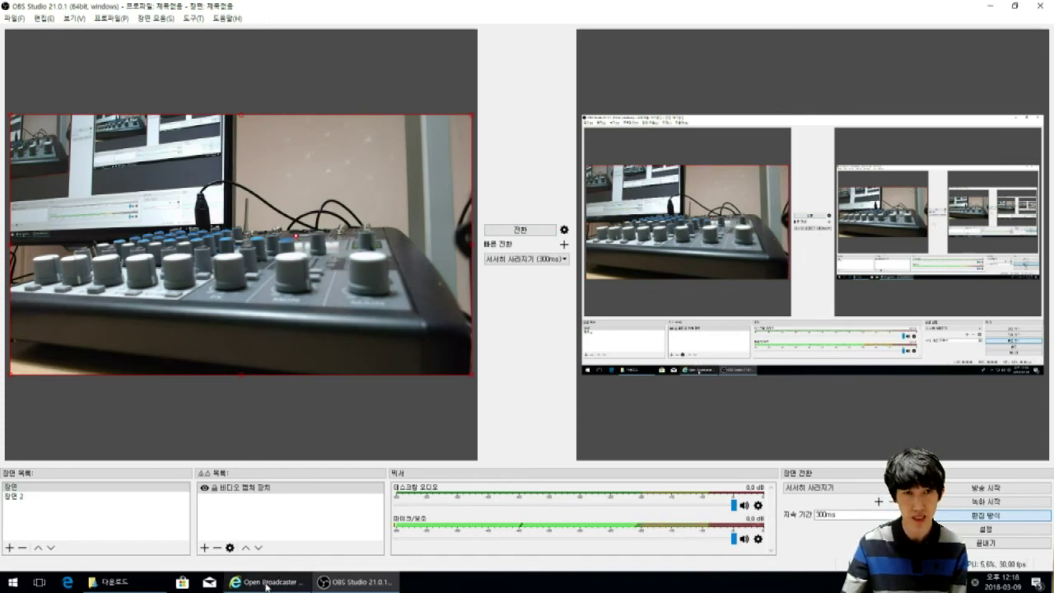
Examine the output settings, including recording path, mp4 format and recording quality, and open the 방송 (stream) settings.
left_click(15, 18)
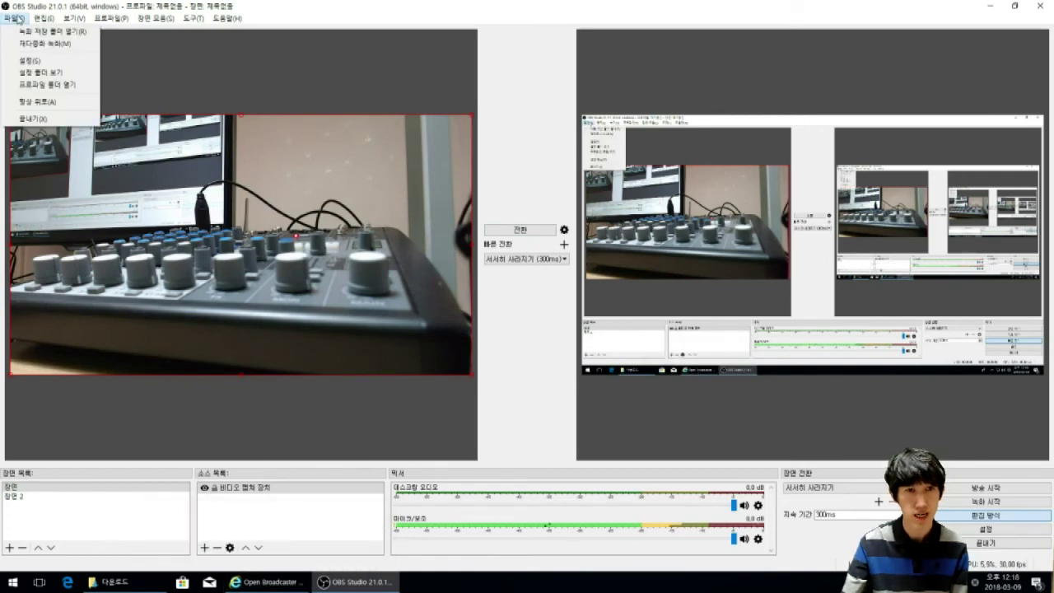
left_click(25, 61)
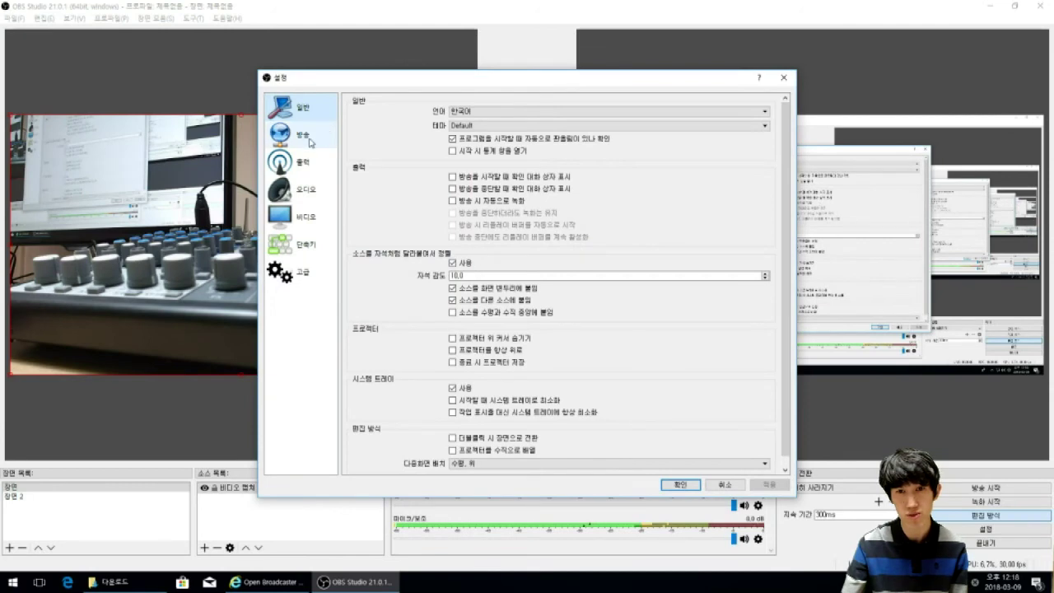
left_click(310, 163)
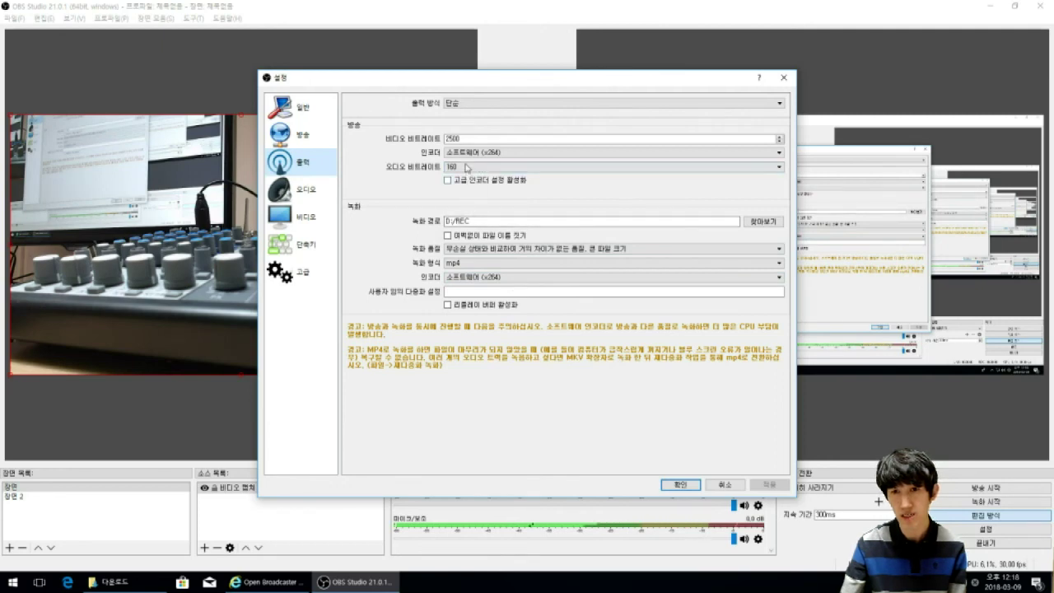
left_click(495, 221)
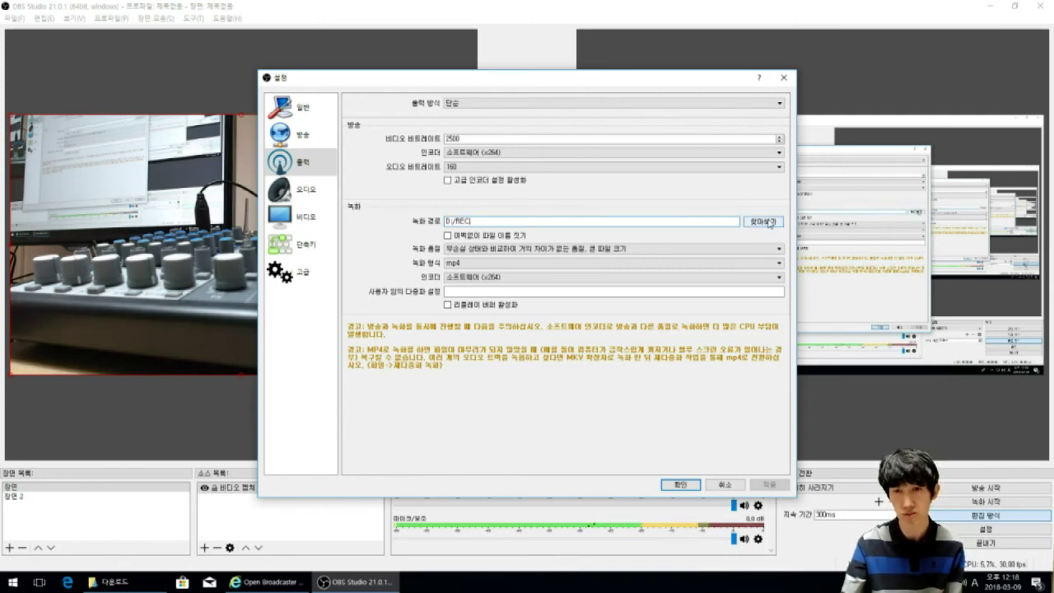
left_click(498, 263)
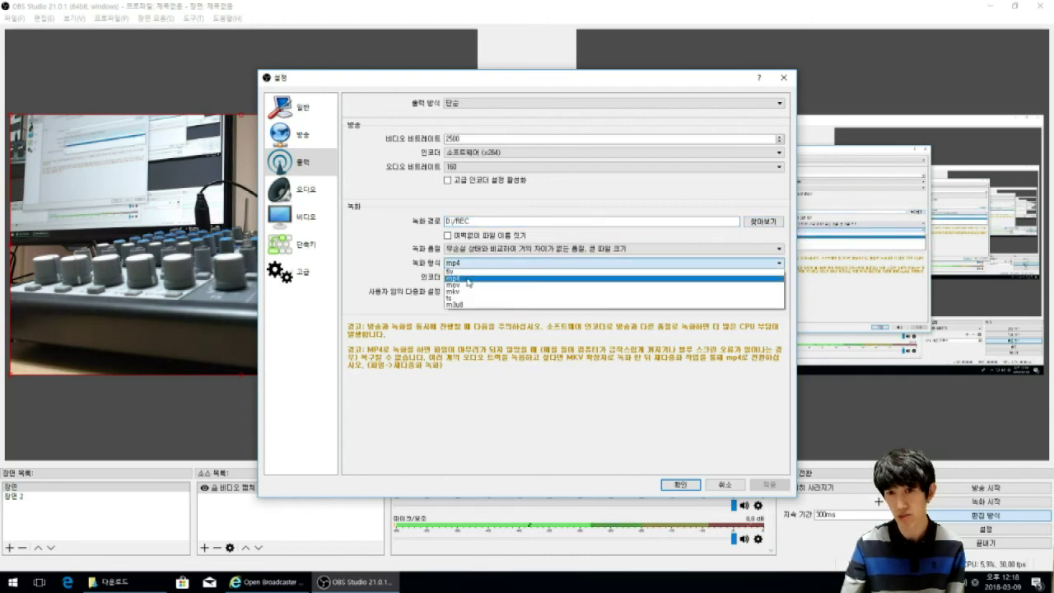
left_click(469, 280)
left_click(466, 248)
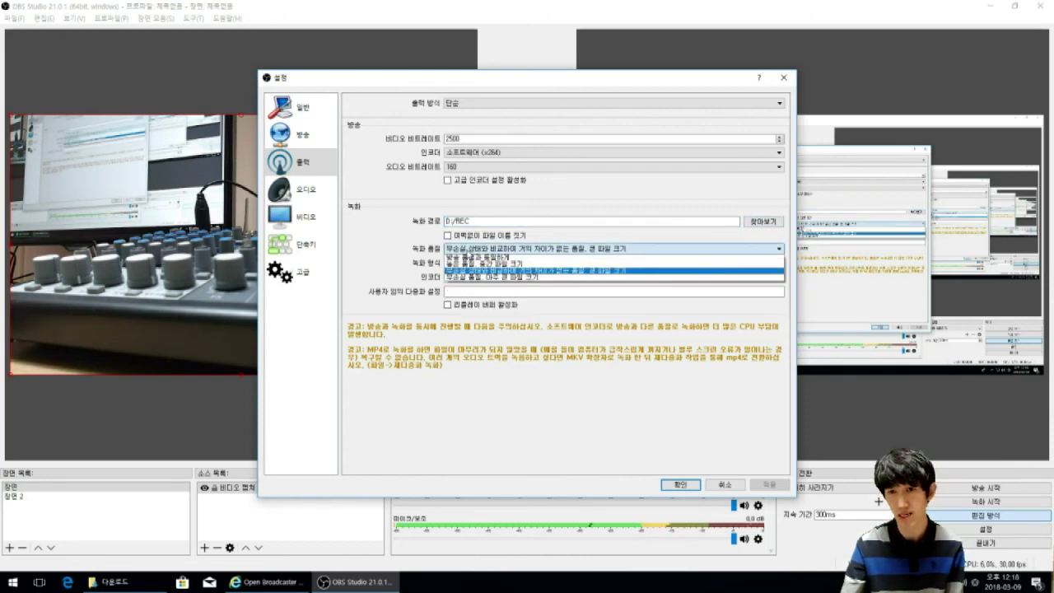
left_click(466, 248)
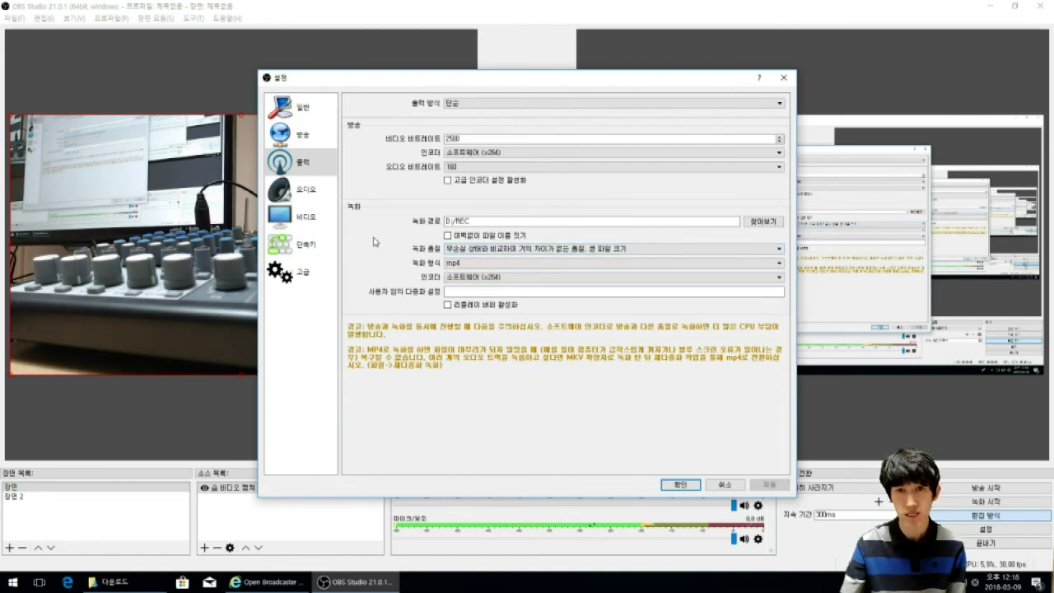
left_click(303, 138)
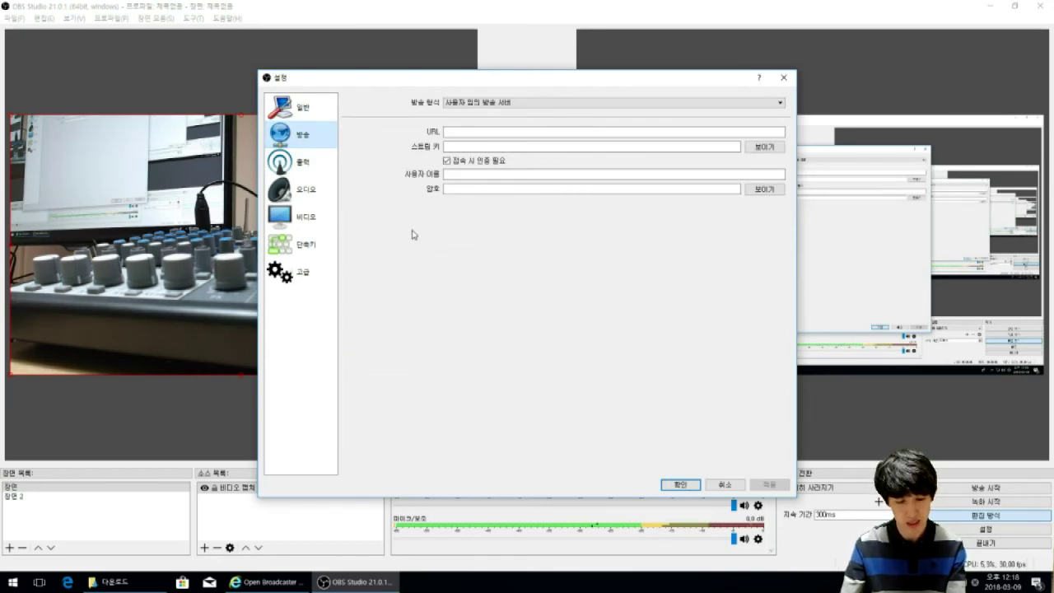
key("alt+Tab")
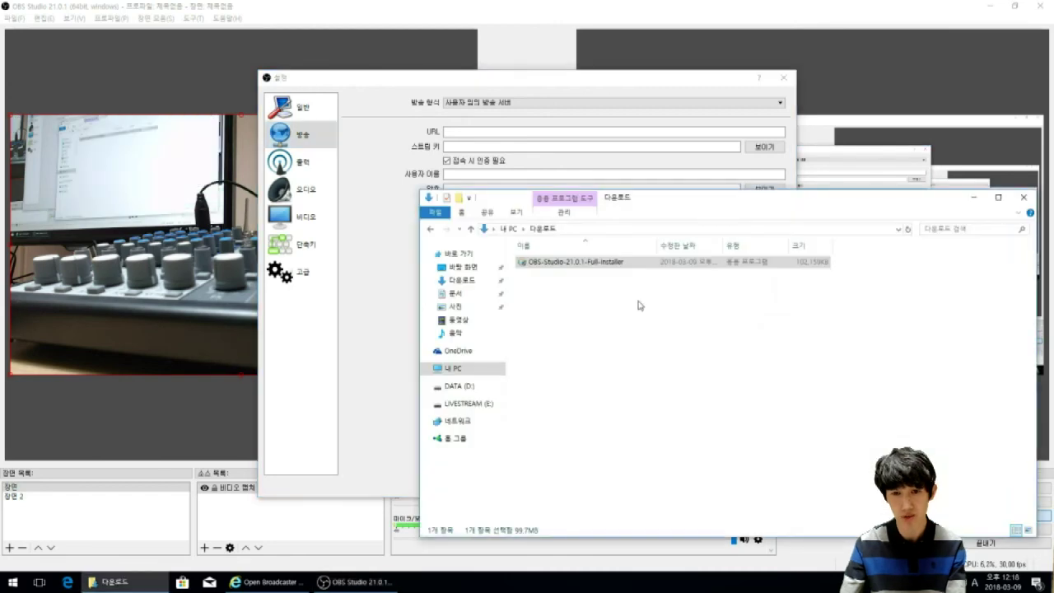
key("alt+Tab")
left_click(268, 582)
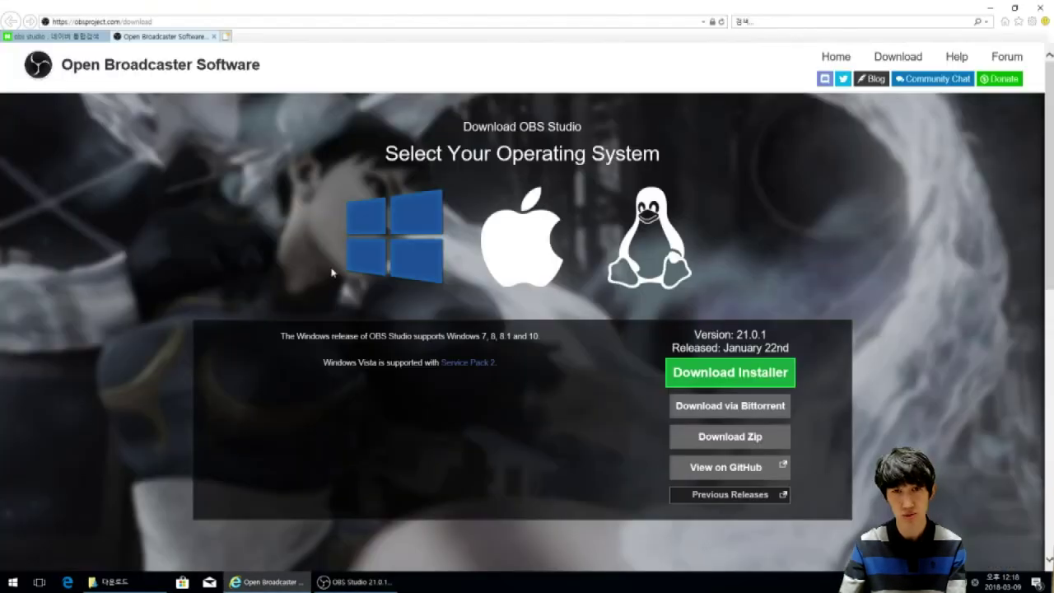
left_click(229, 38)
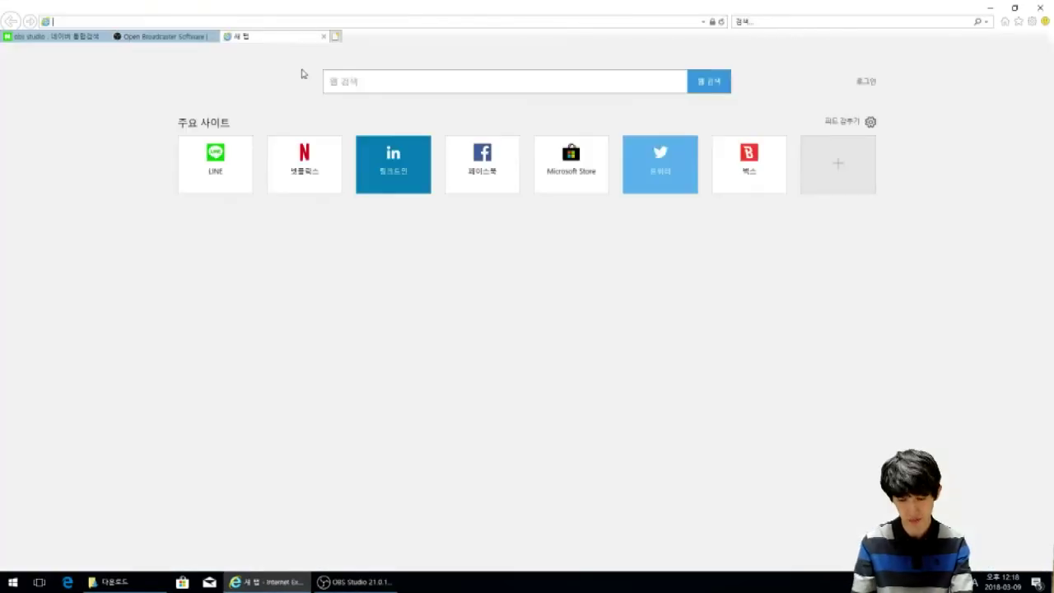
type("www.youtub")
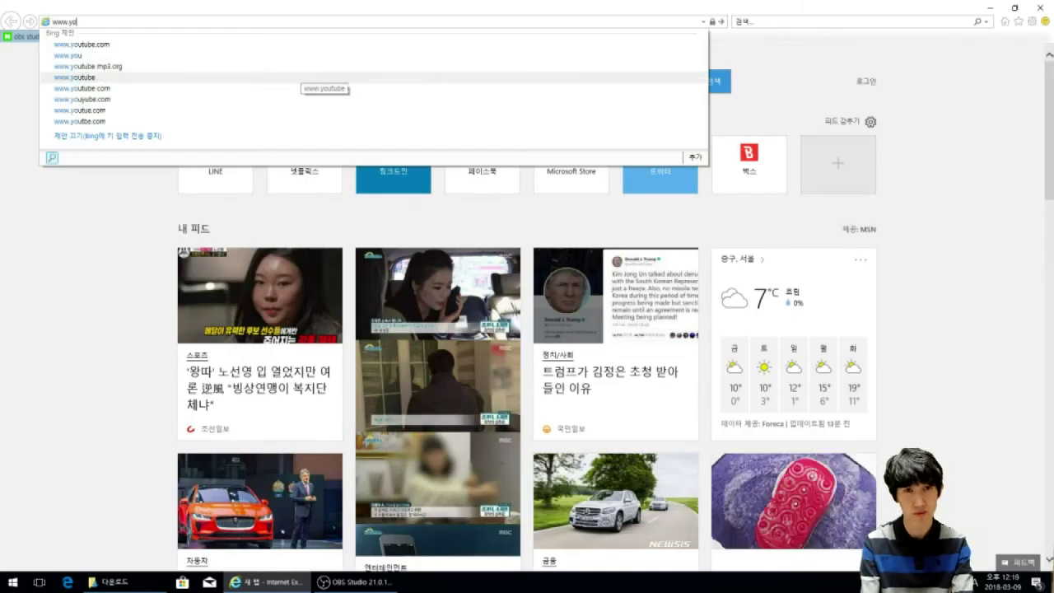
type("e.co")
key("Return")
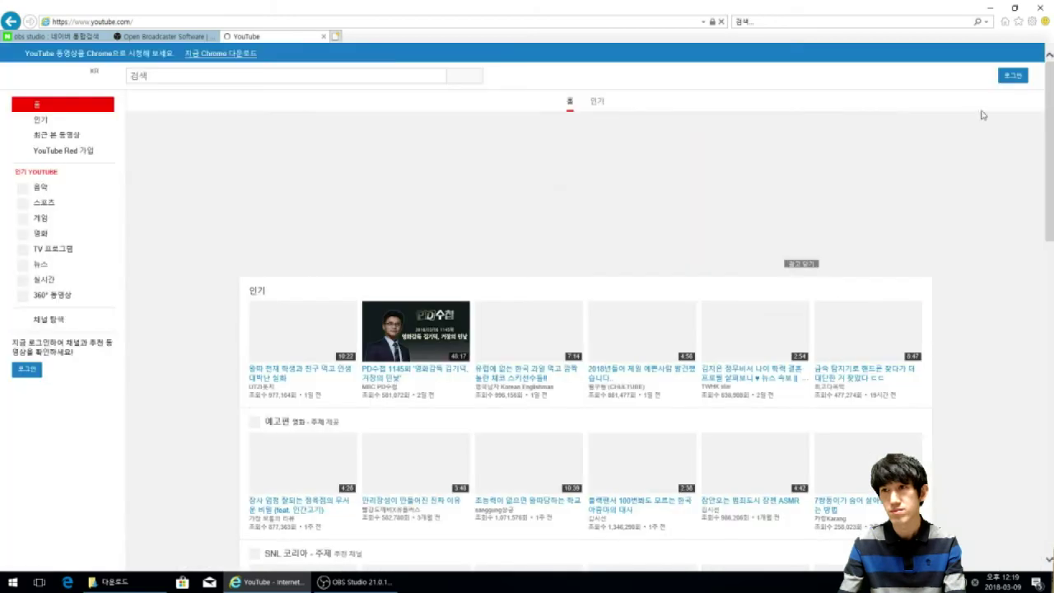
Sign in to YouTube with the Google account.
left_click(1017, 81)
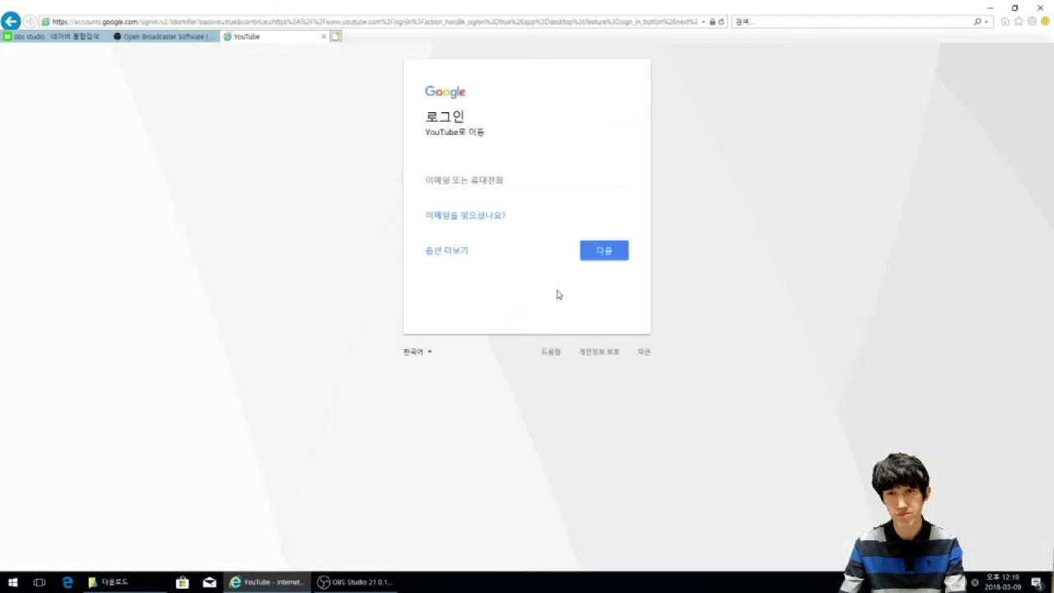
left_click(461, 182)
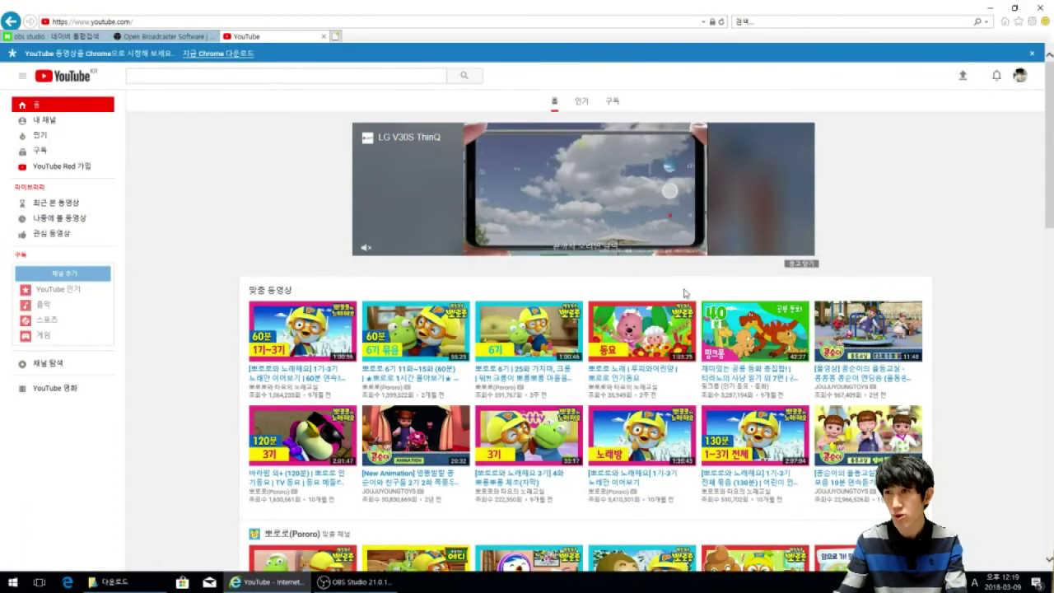
Open the live streaming dashboard (실시간 스트리밍) in YouTube's Creator Studio.
left_click(1020, 76)
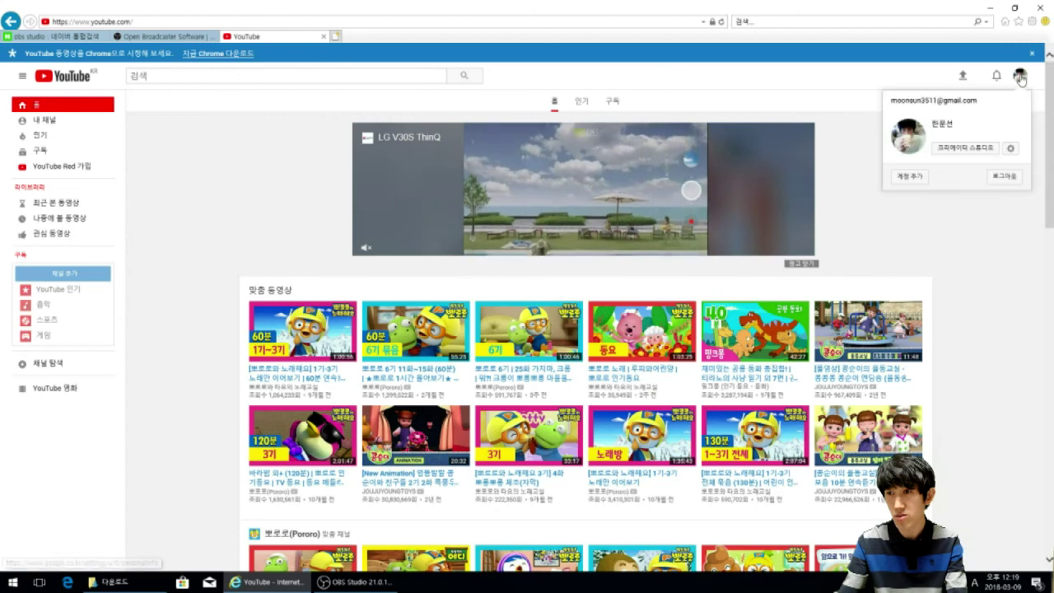
left_click(975, 149)
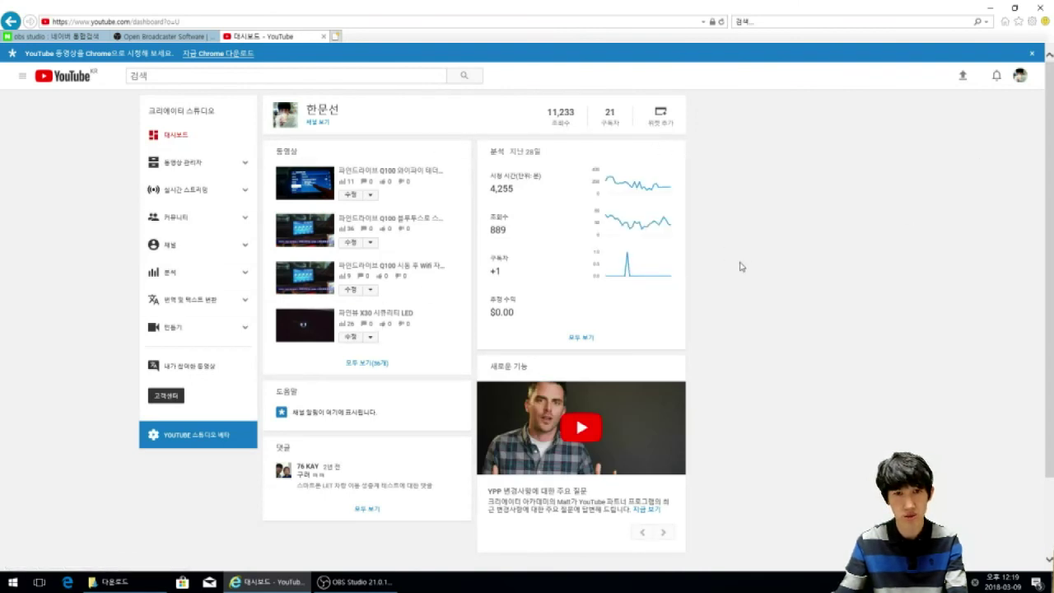
left_click(170, 196)
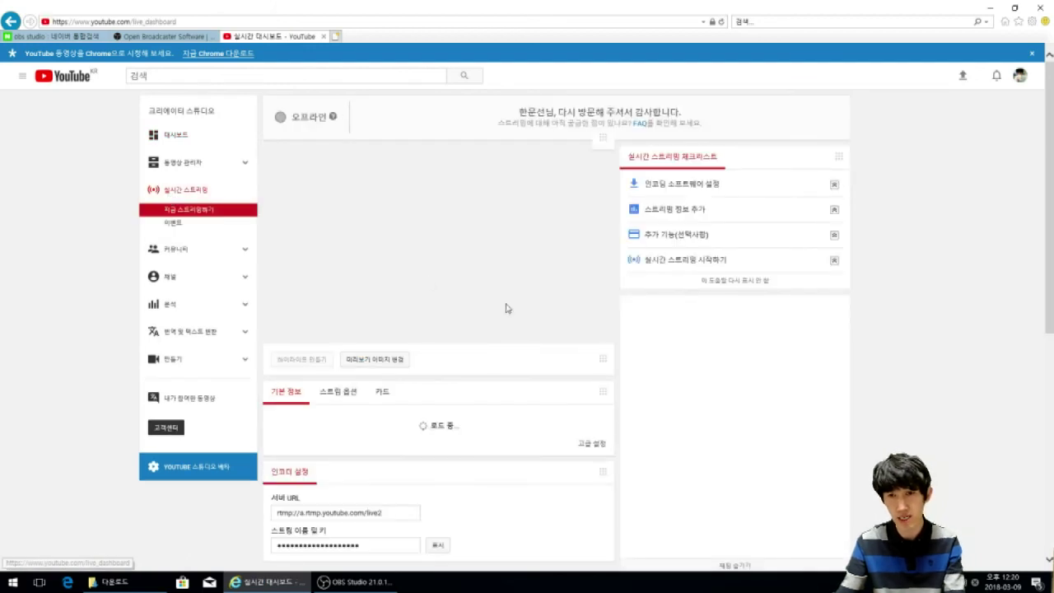
Copy the server URL rtmp://a.rtmp.youtube.com/live2 from YouTube's encoder settings into the URL field of OBS Studio's stream settings.
scroll(674, 419, "down", 1)
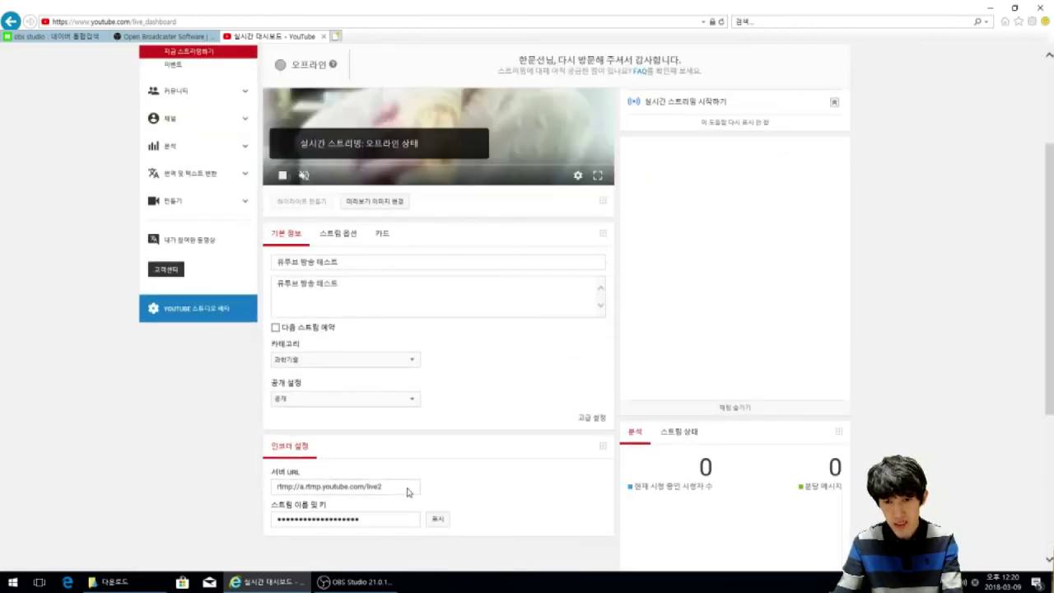
triple_click(280, 487)
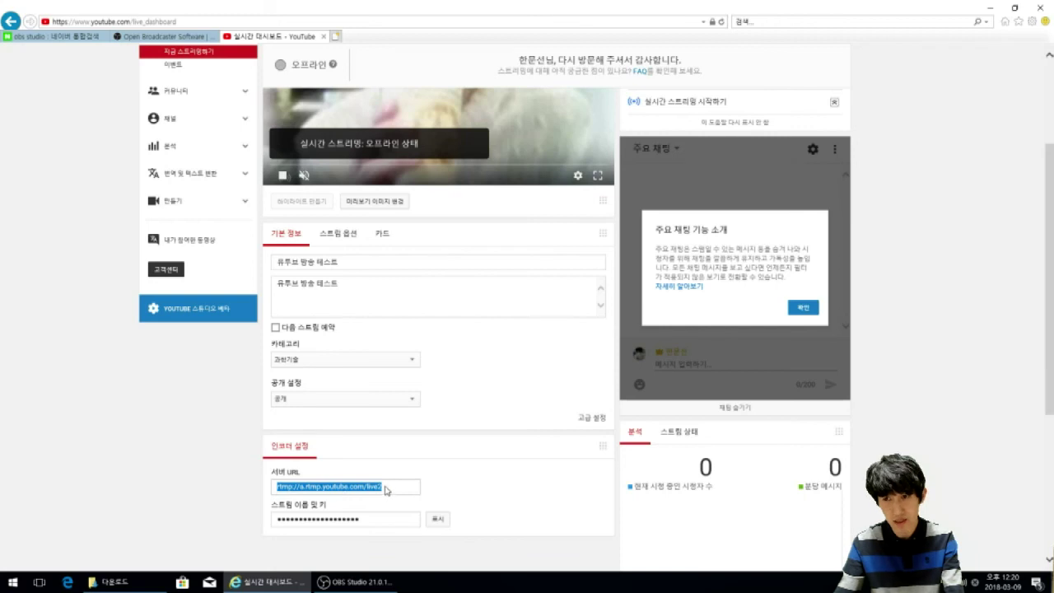
right_click(366, 492)
left_click(385, 426)
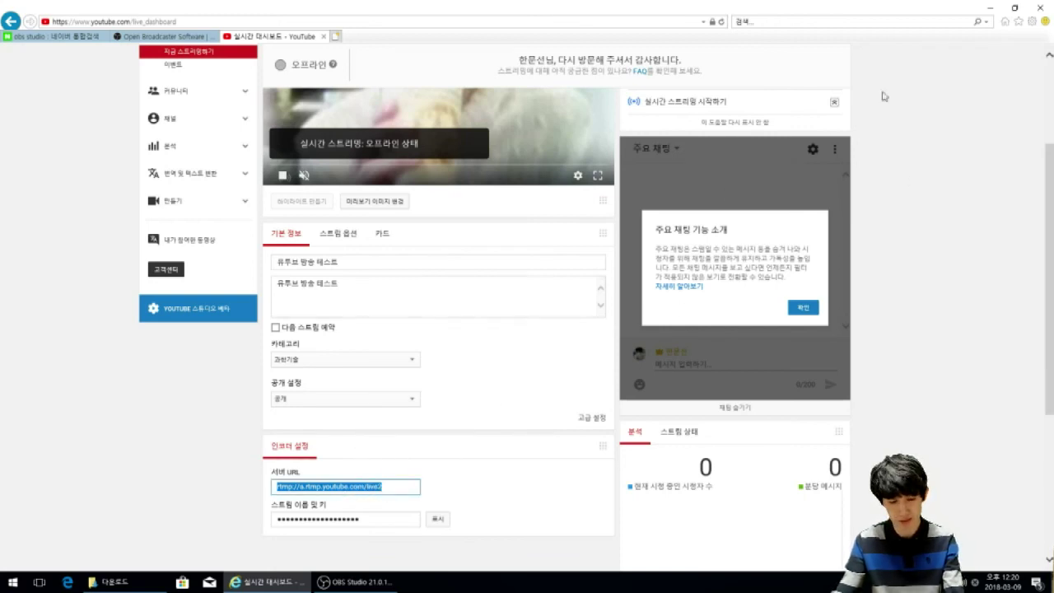
left_click(1019, 7)
left_click(998, 399)
left_click(455, 131)
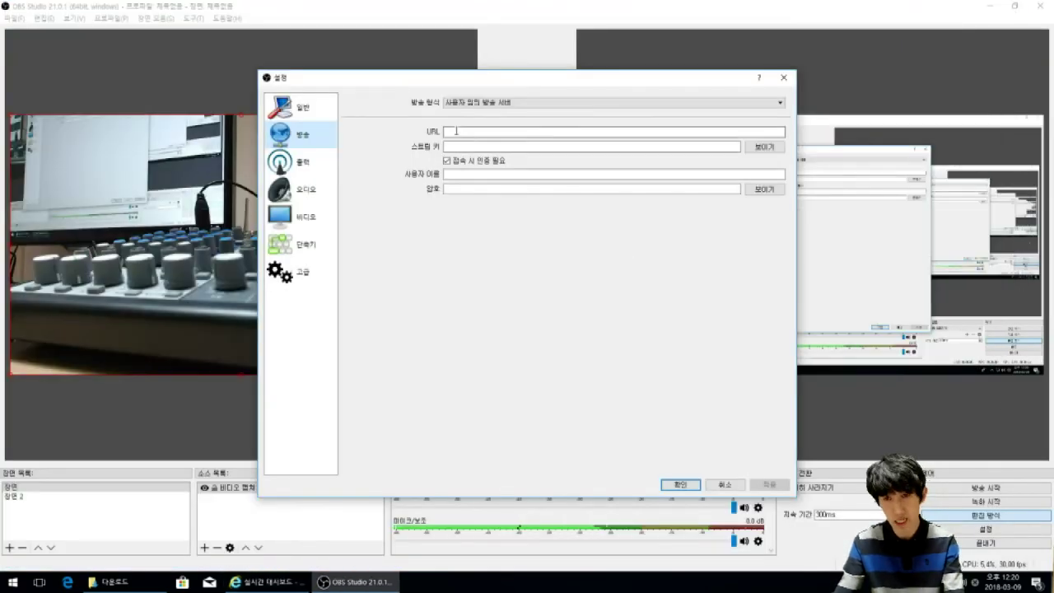
key("ctrl+v")
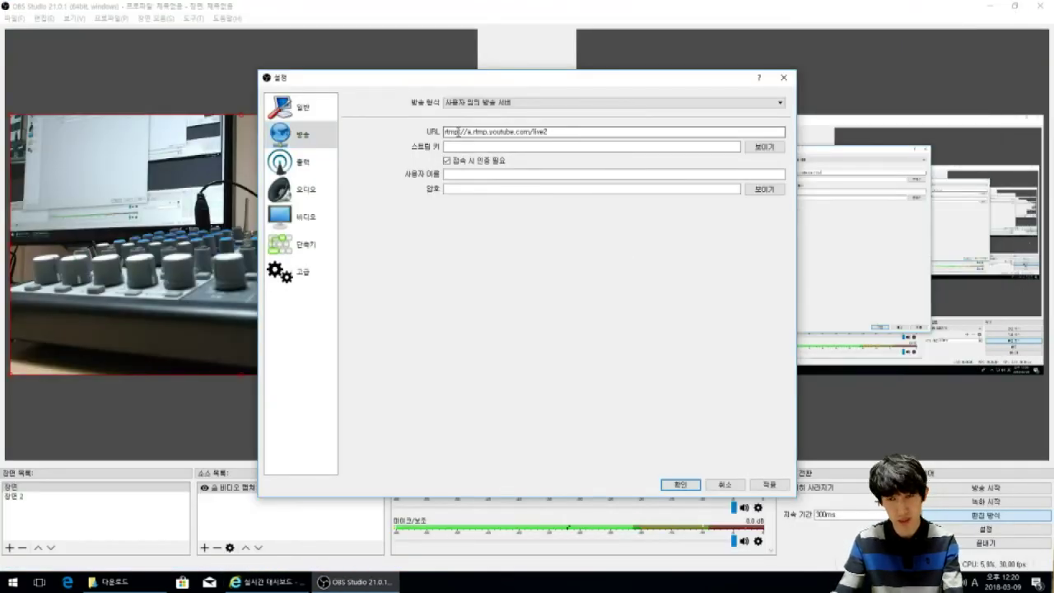
Copy the stream key from YouTube's encoder settings in the browser and paste it into the stream key field (스트림 키) in OBS Studio.
key("alt+Tab")
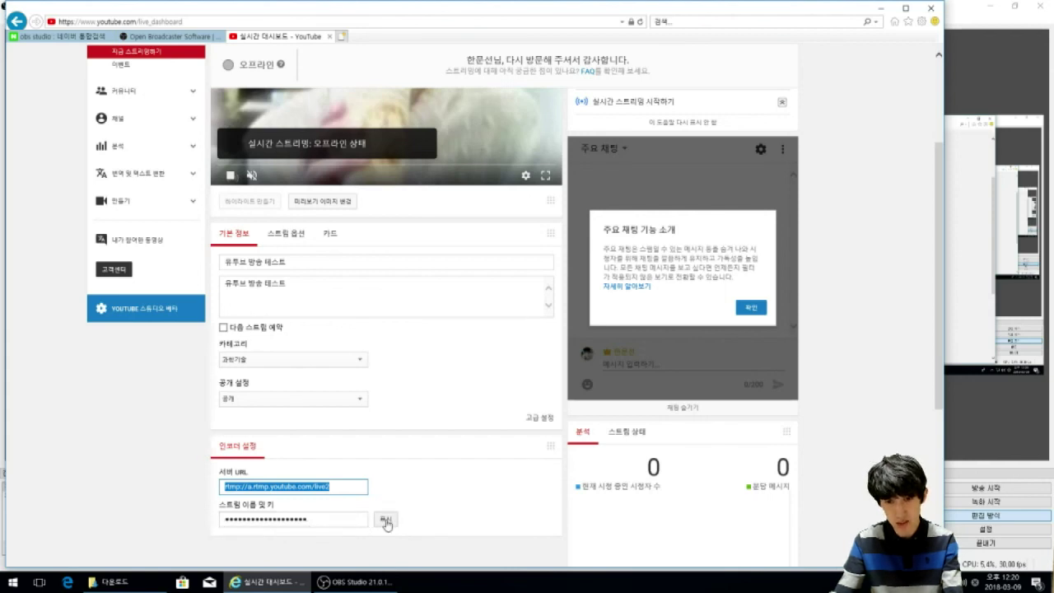
left_click_drag(336, 524, 204, 525)
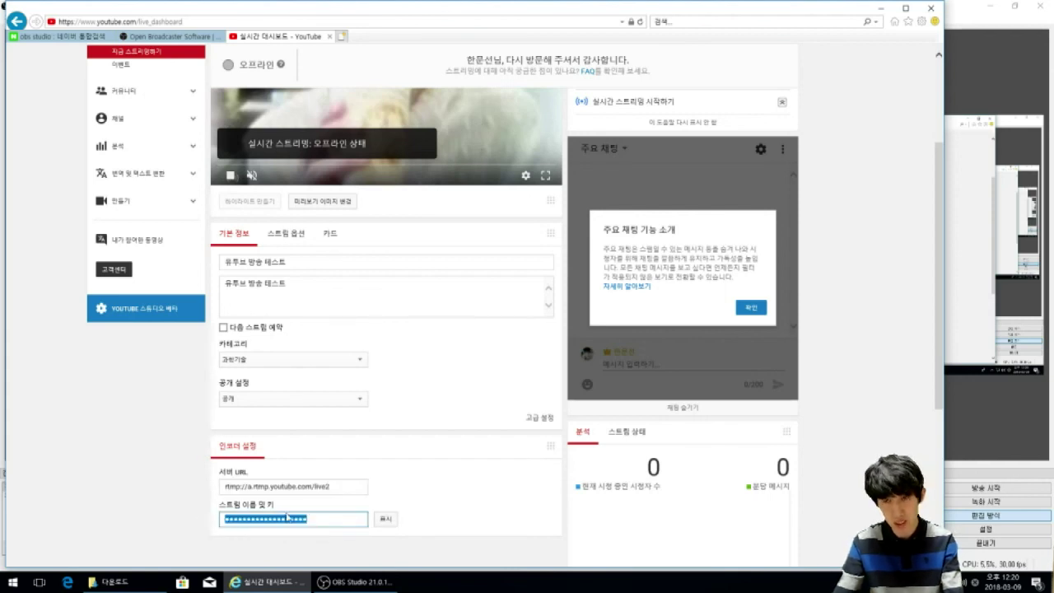
left_click(881, 8)
left_click(461, 148)
key("ctrl+v")
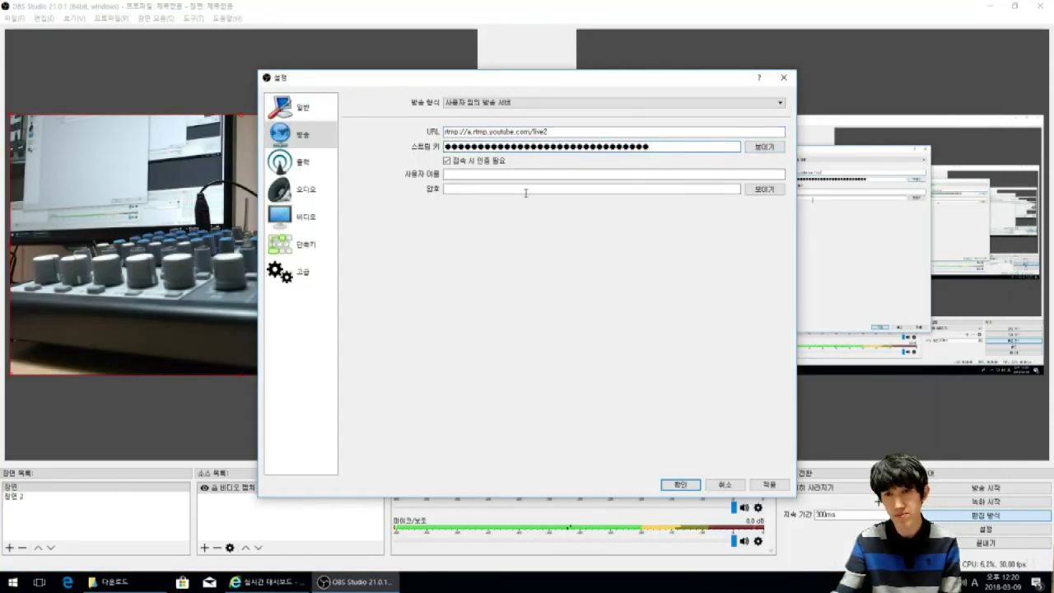
Turn off the authentication requirement (접속 시 인증 필요) and apply the stream settings.
left_click(448, 161)
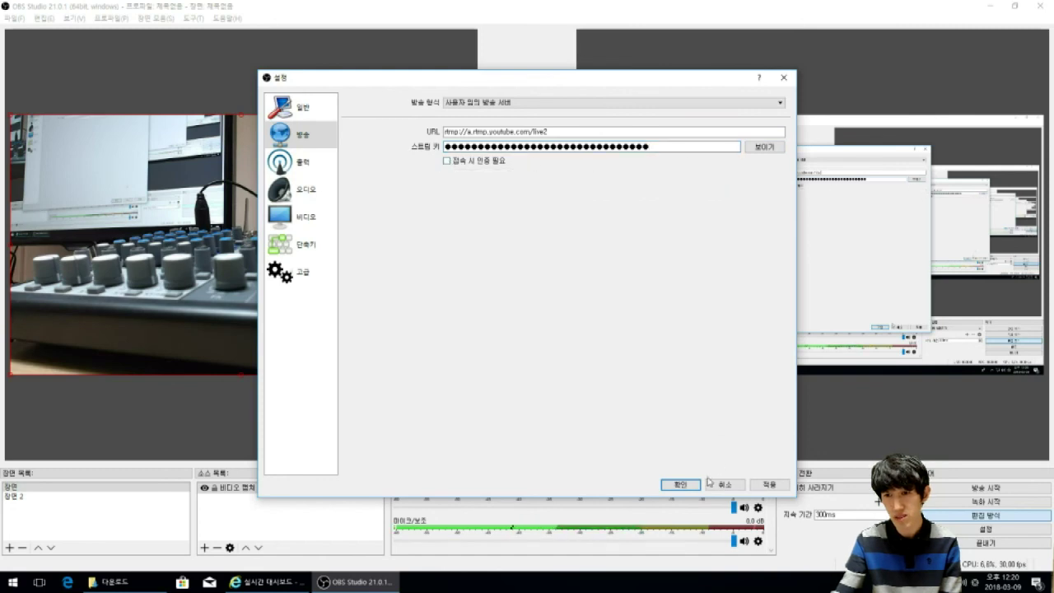
left_click(769, 485)
left_click(680, 485)
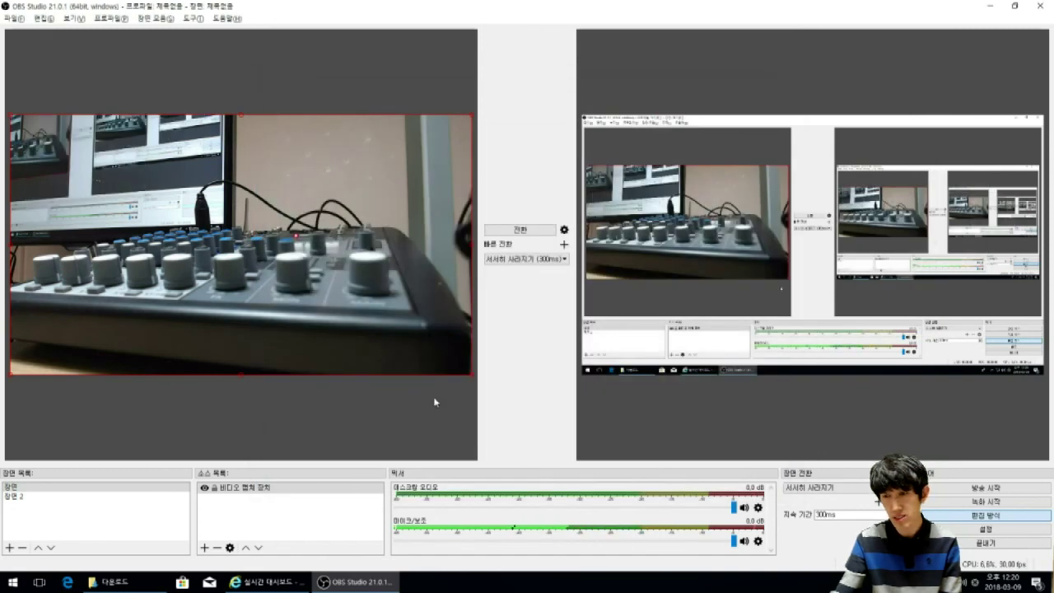